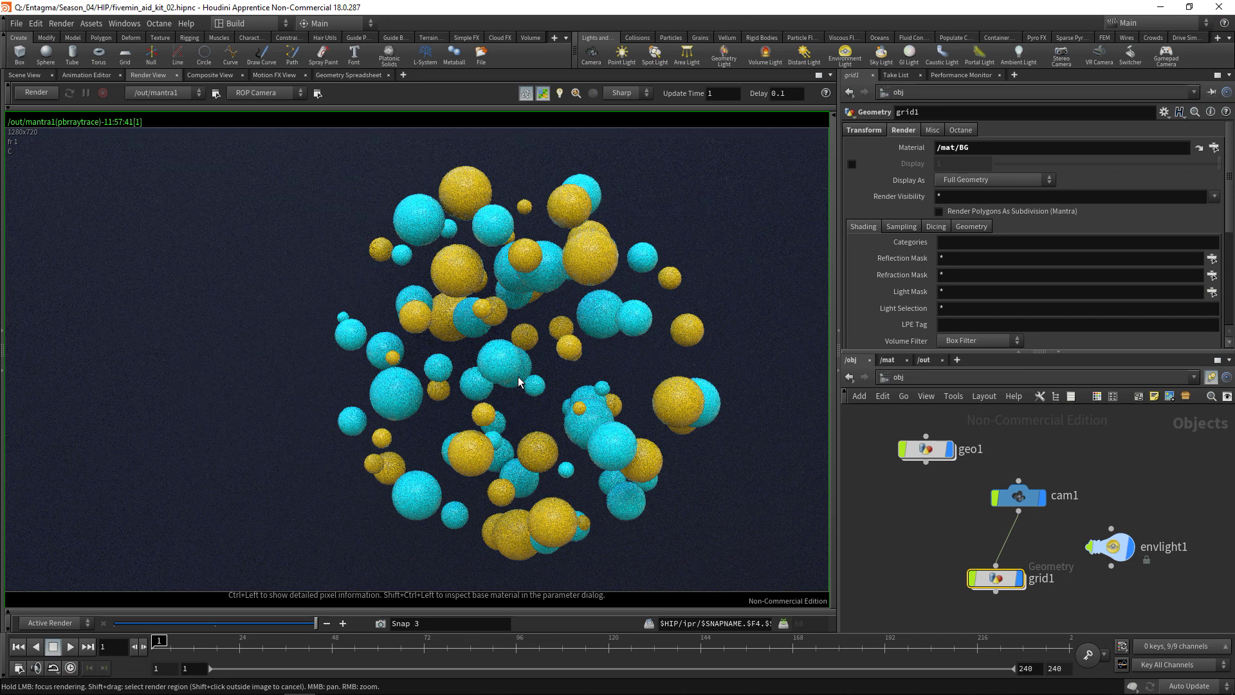
# Step: Add a point light to the scene and orbit the view around it
pyautogui.click(24, 75)
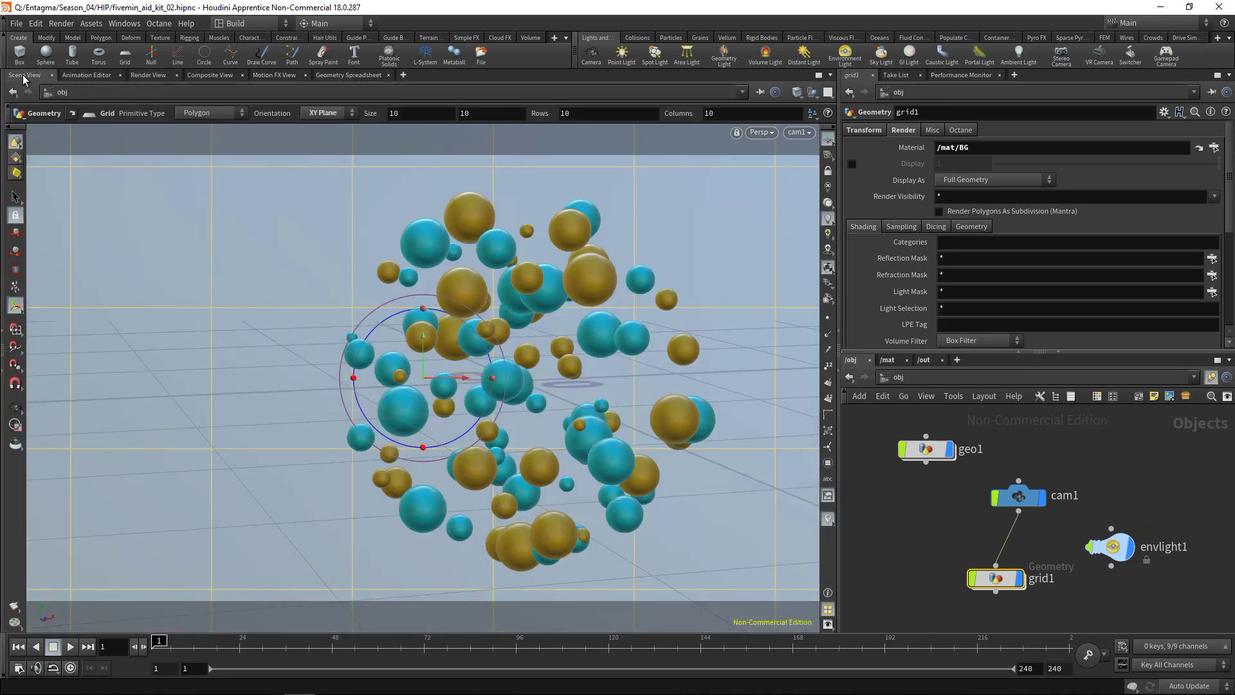
pyautogui.keyDown('ctrl'); pyautogui.click(622, 55); pyautogui.keyUp('ctrl')
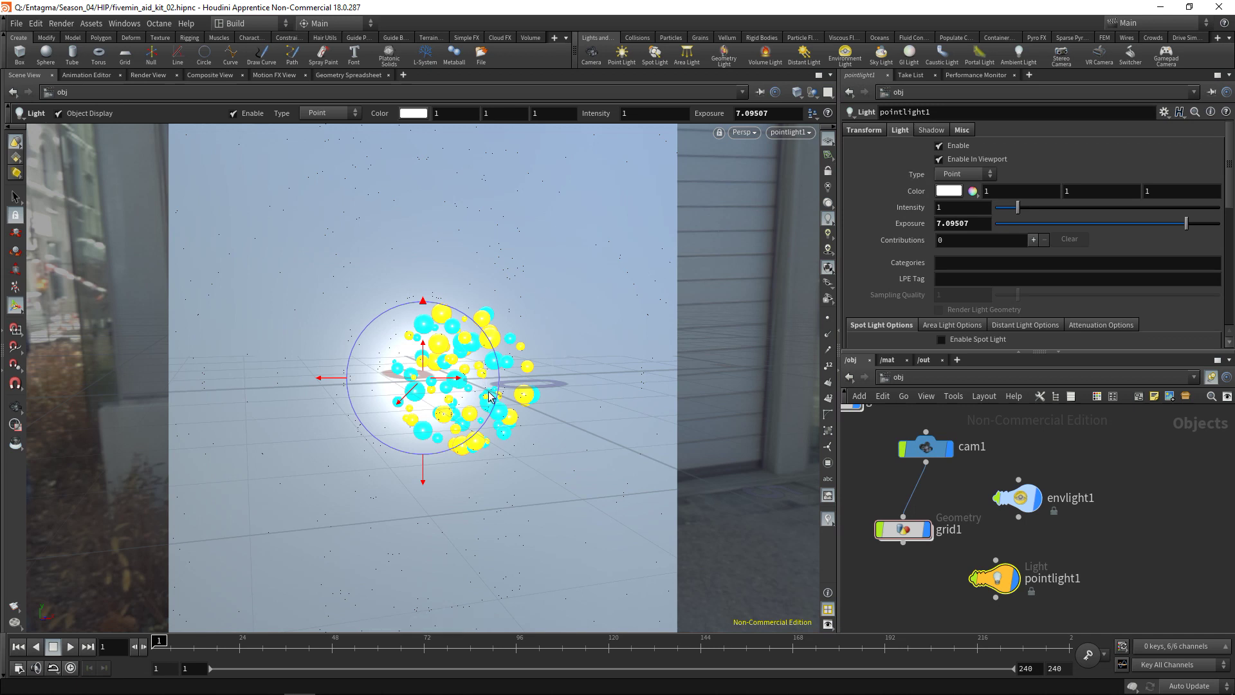
pyautogui.press('Escape')
pyautogui.moveTo(497, 399); pyautogui.dragTo(360, 449)
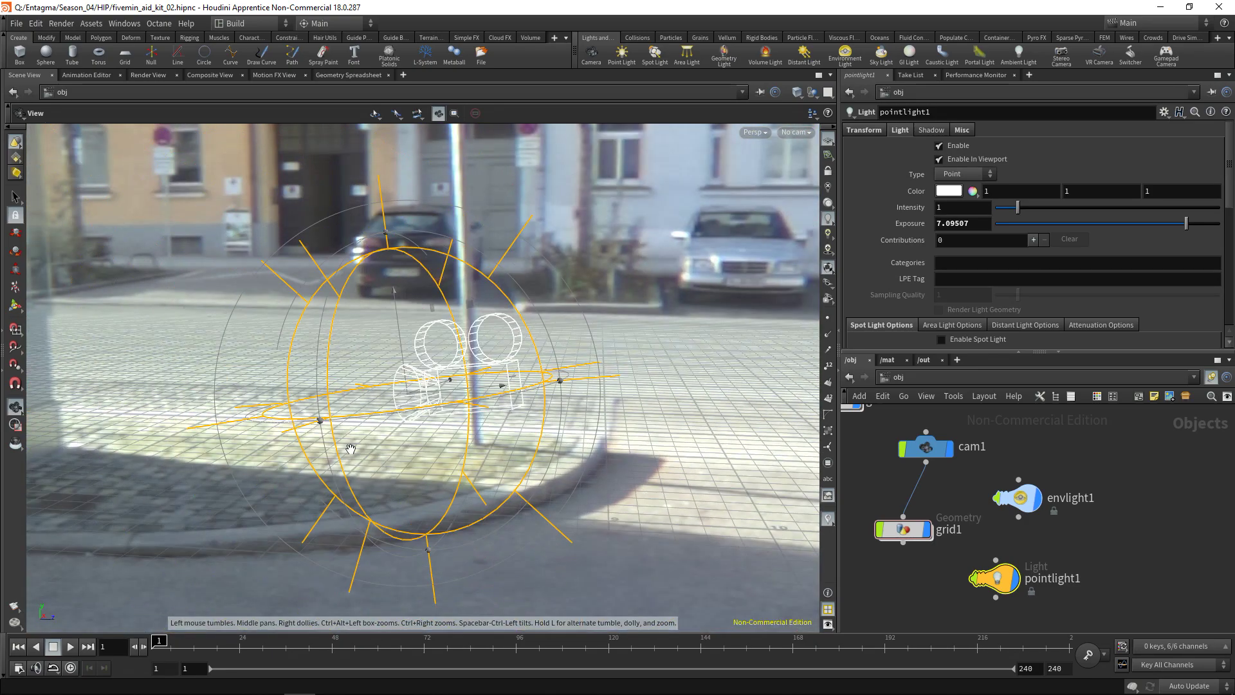
pyautogui.moveTo(448, 451); pyautogui.dragTo(426, 429)
pyautogui.scroll(-10, 426, 429)
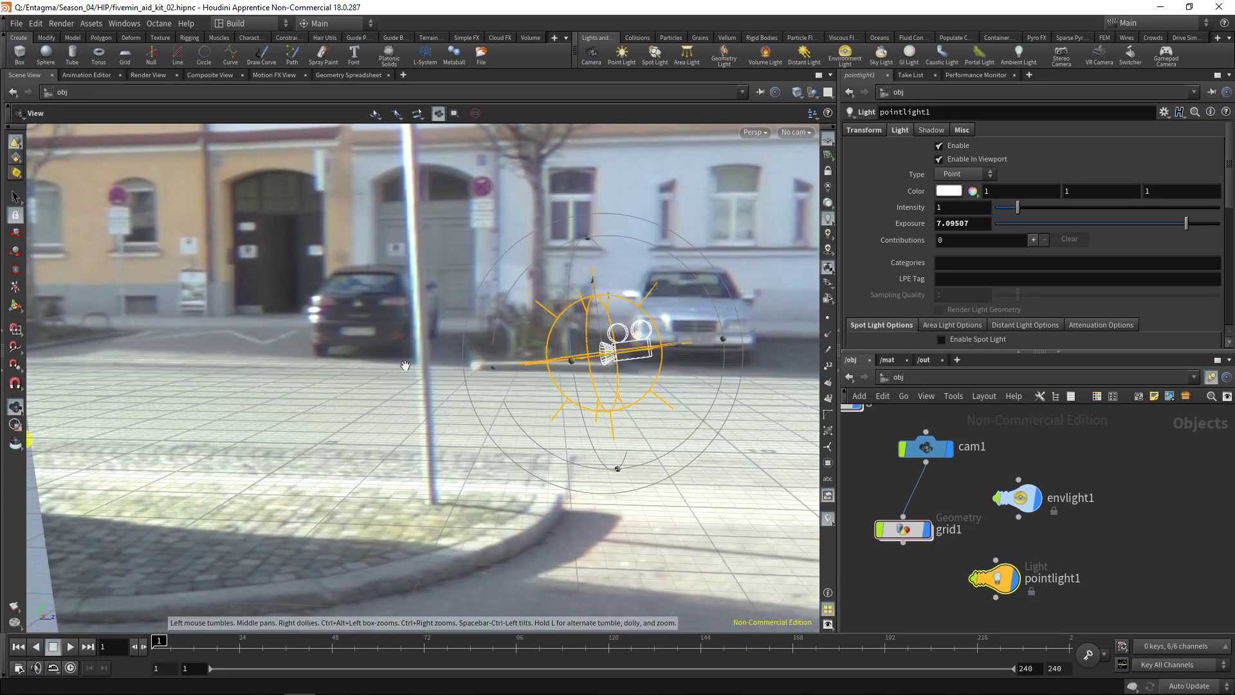
pyautogui.moveTo(533, 375); pyautogui.dragTo(587, 384)
# Step: Drag pointlight1 into the cyan and gold sphere cluster
pyautogui.press('Return')
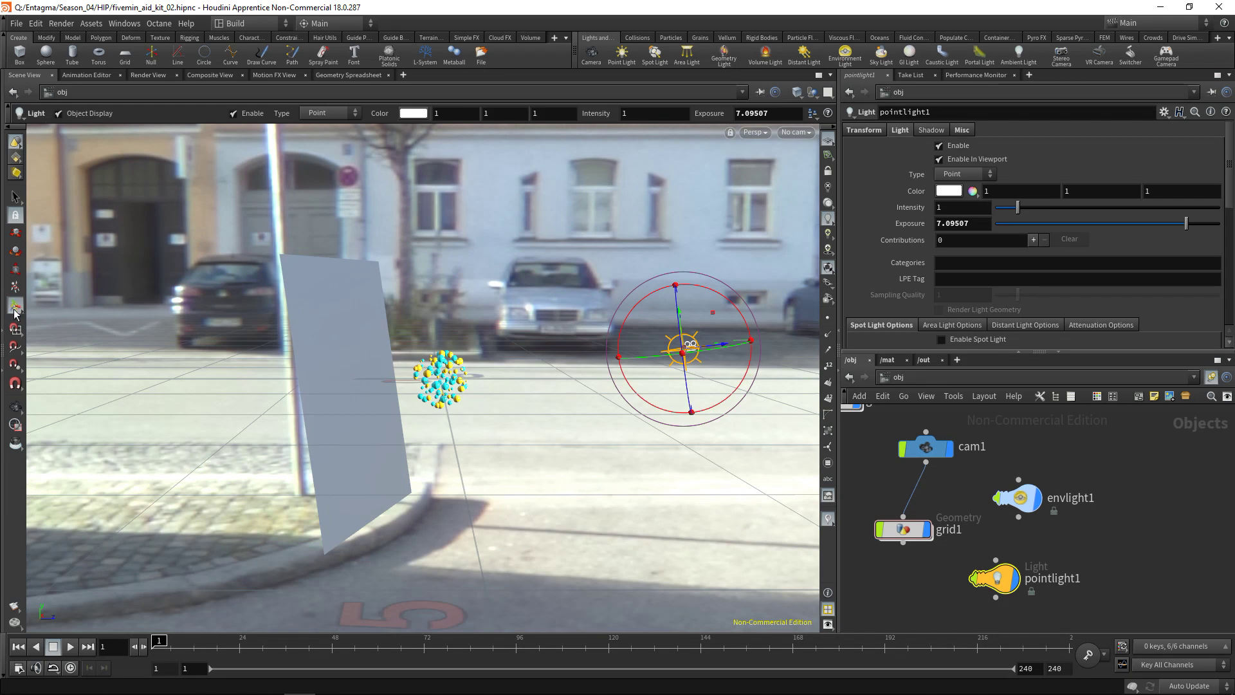
pyautogui.moveTo(731, 344); pyautogui.dragTo(394, 400)
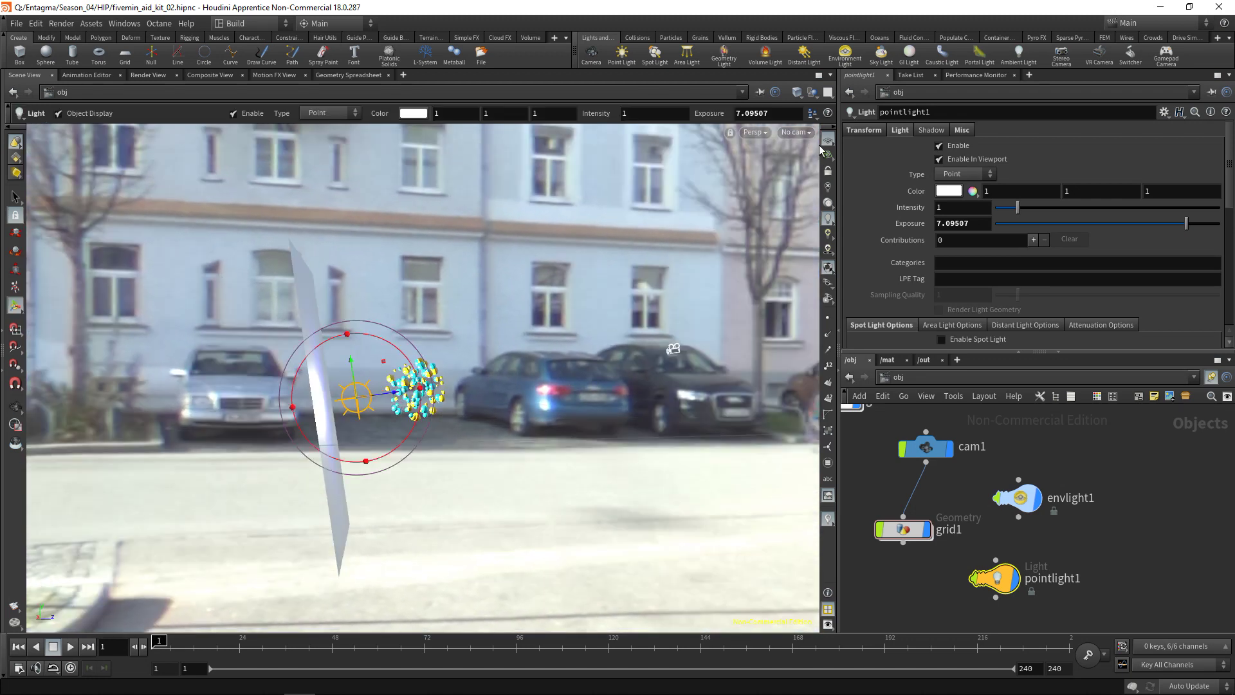
pyautogui.click(796, 132)
# Step: Through cam1, slide the light behind the spheres, render, and save it as Snap 4
pyautogui.click(804, 192)
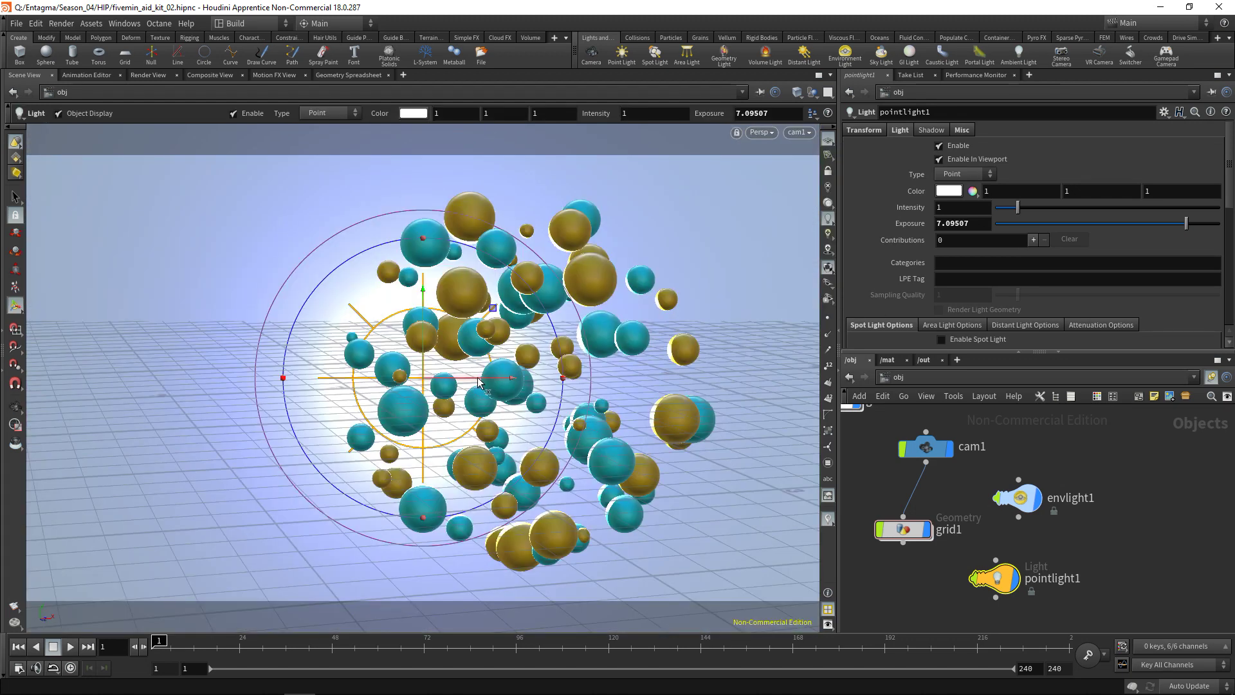
pyautogui.moveTo(473, 379); pyautogui.dragTo(559, 390)
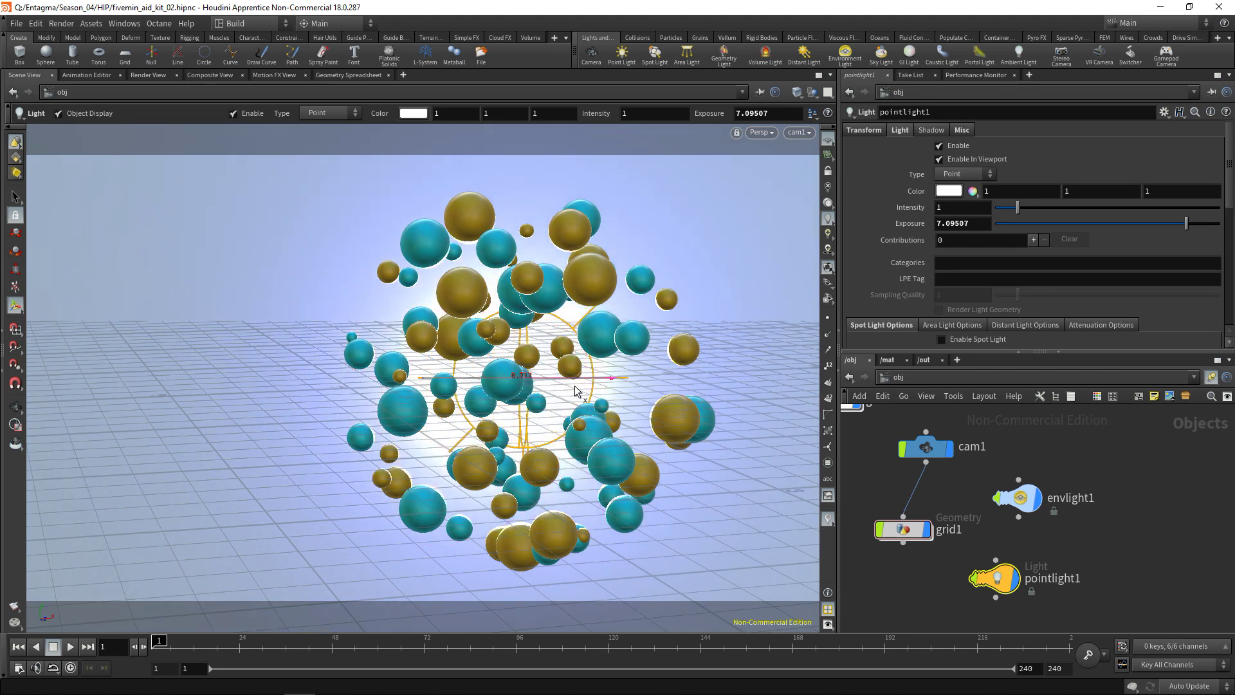
pyautogui.click(161, 75)
pyautogui.click(39, 93)
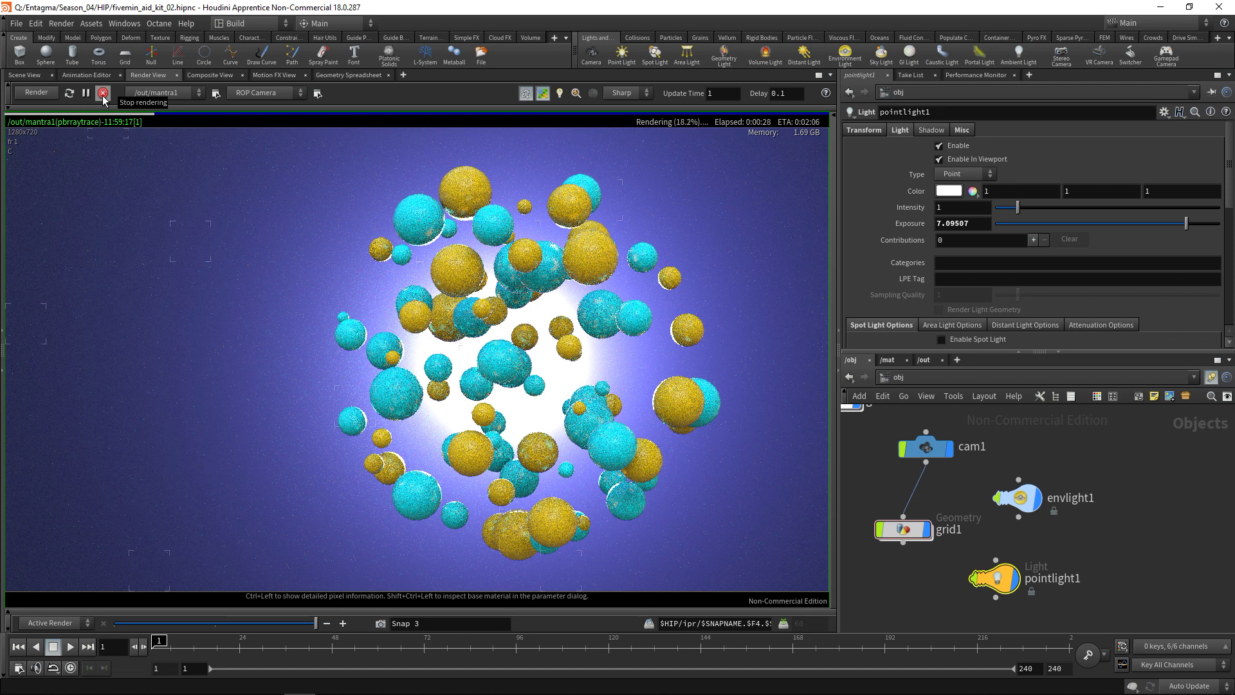
pyautogui.click(103, 94)
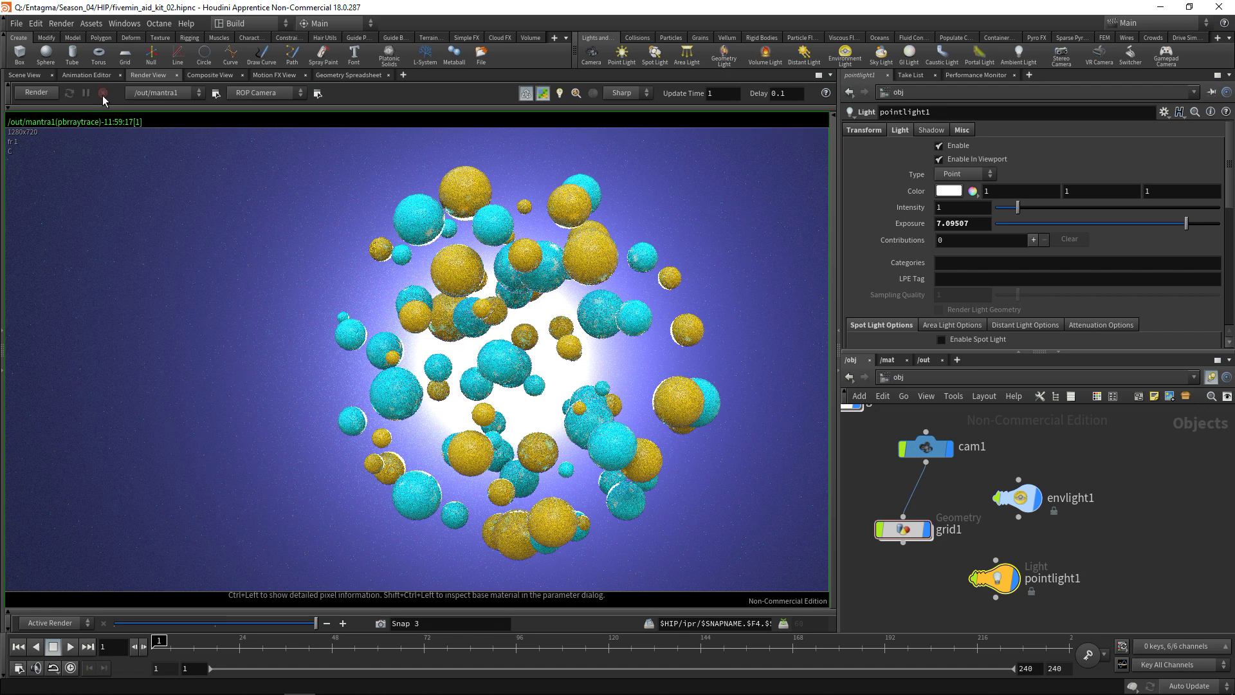
pyautogui.click(380, 624)
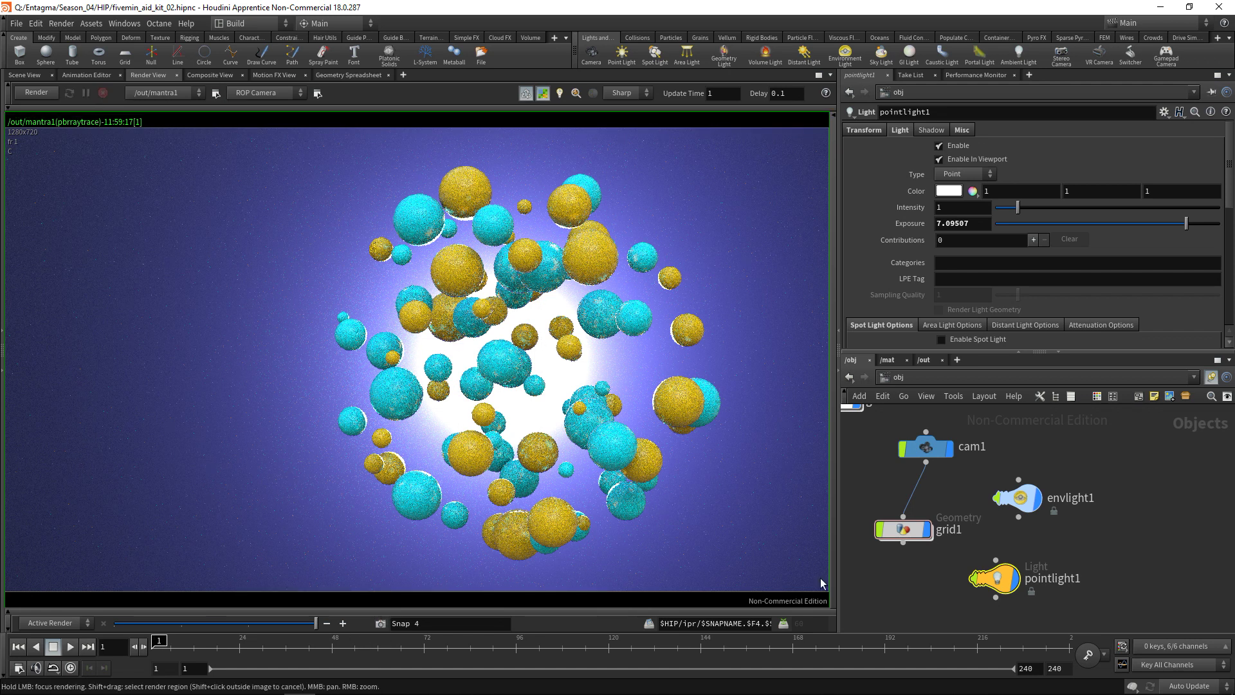
# Step: Uncheck Enable Base Reflections on the BG shader in /mat
pyautogui.click(890, 360)
pyautogui.click(1095, 550)
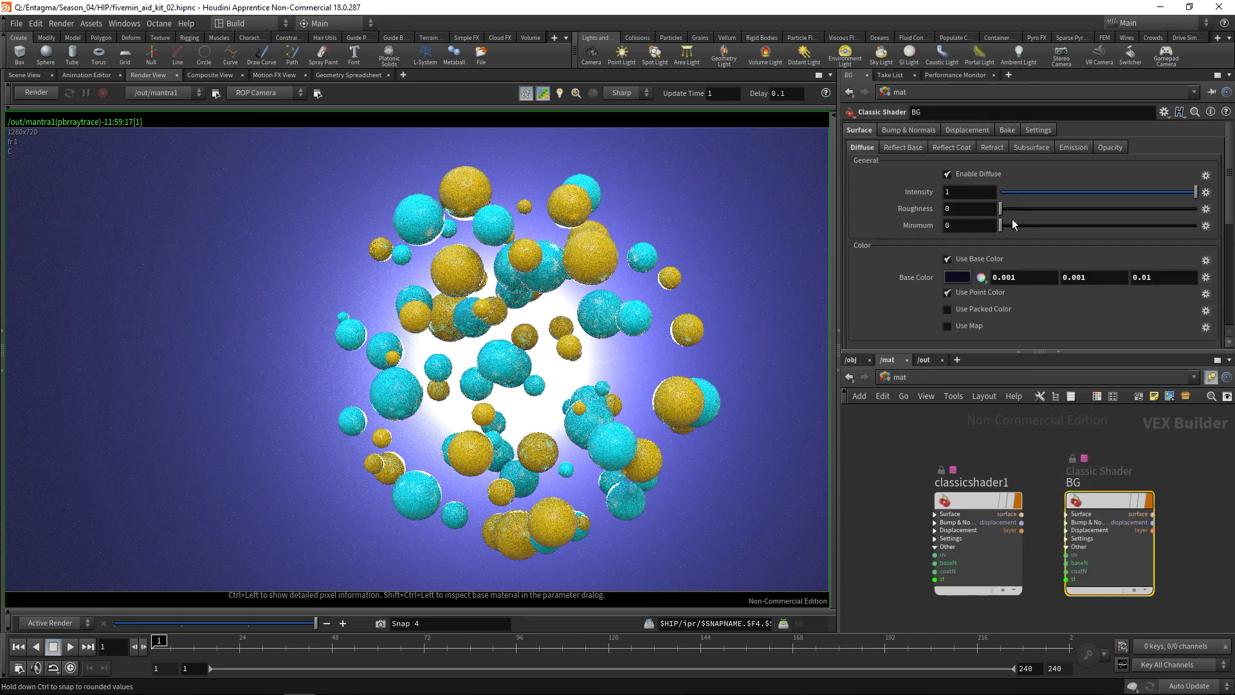
pyautogui.click(900, 148)
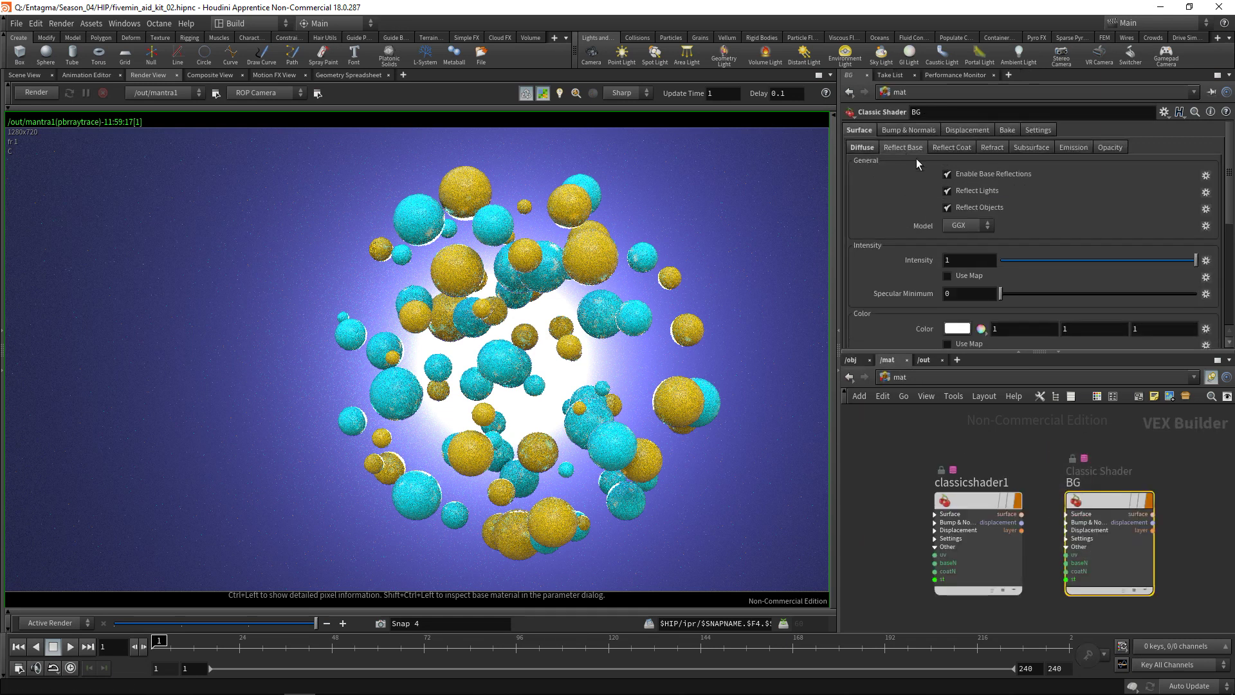
pyautogui.click(946, 173)
pyautogui.click(883, 484)
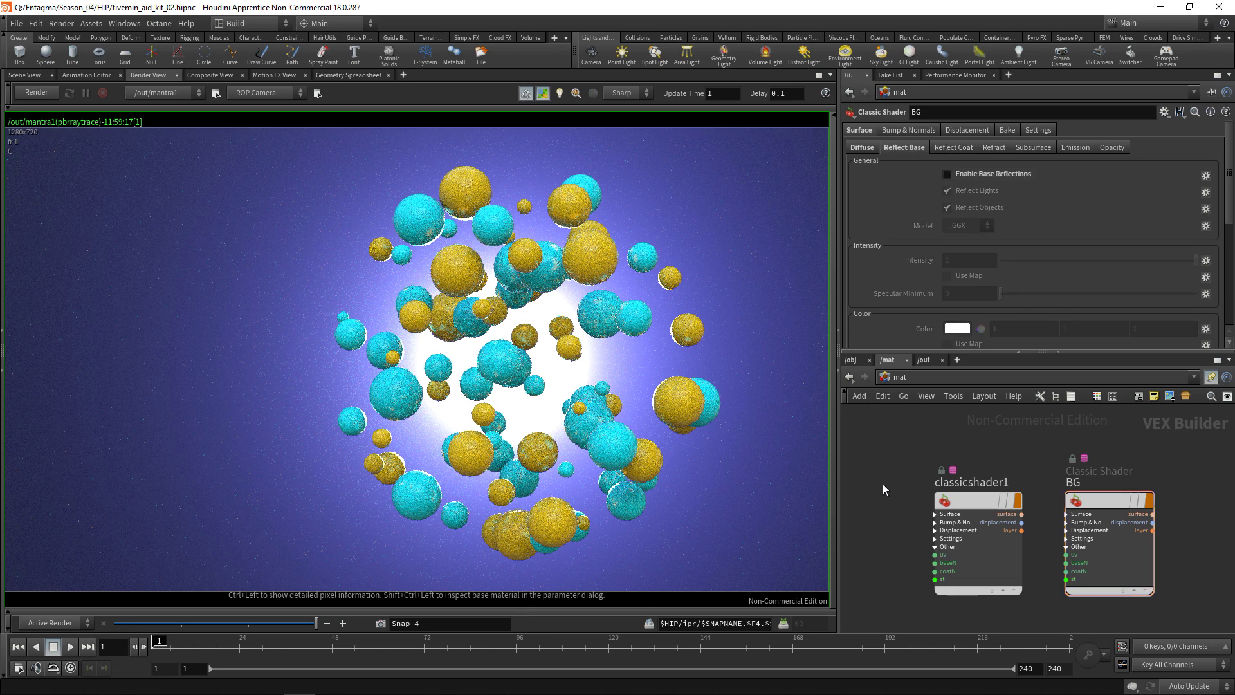
# Step: Re-render without base reflections and keep the result as Snap 5
pyautogui.click(32, 92)
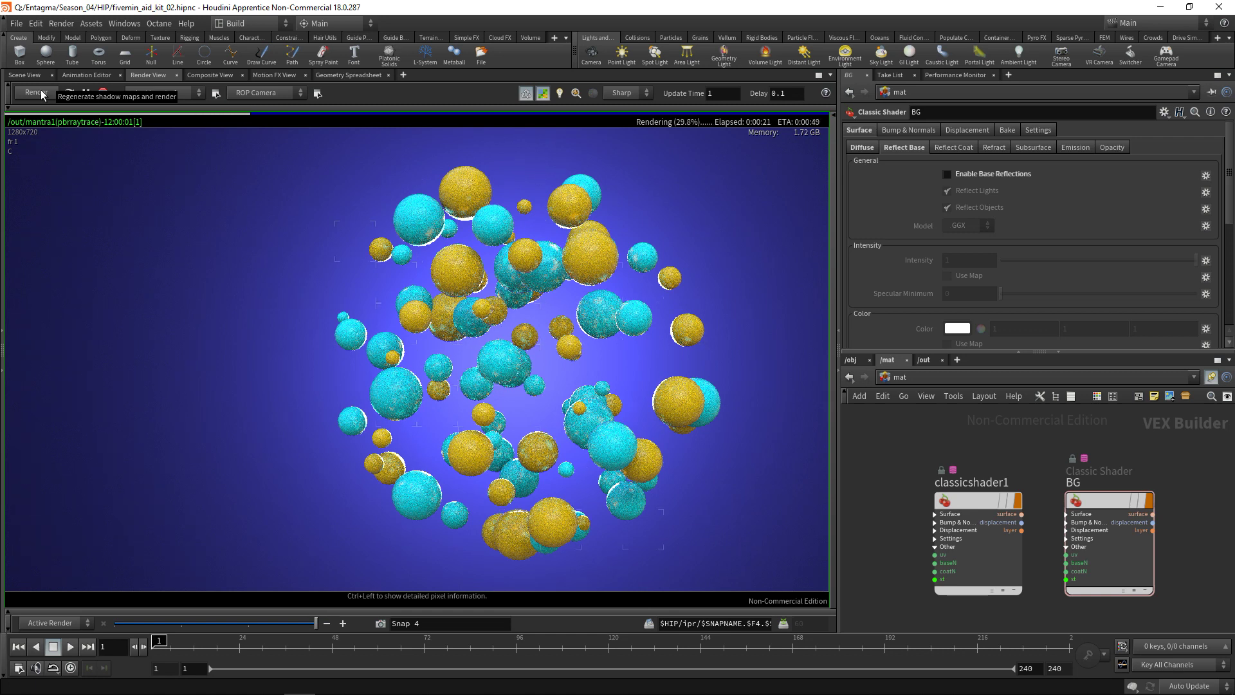
pyautogui.click(381, 624)
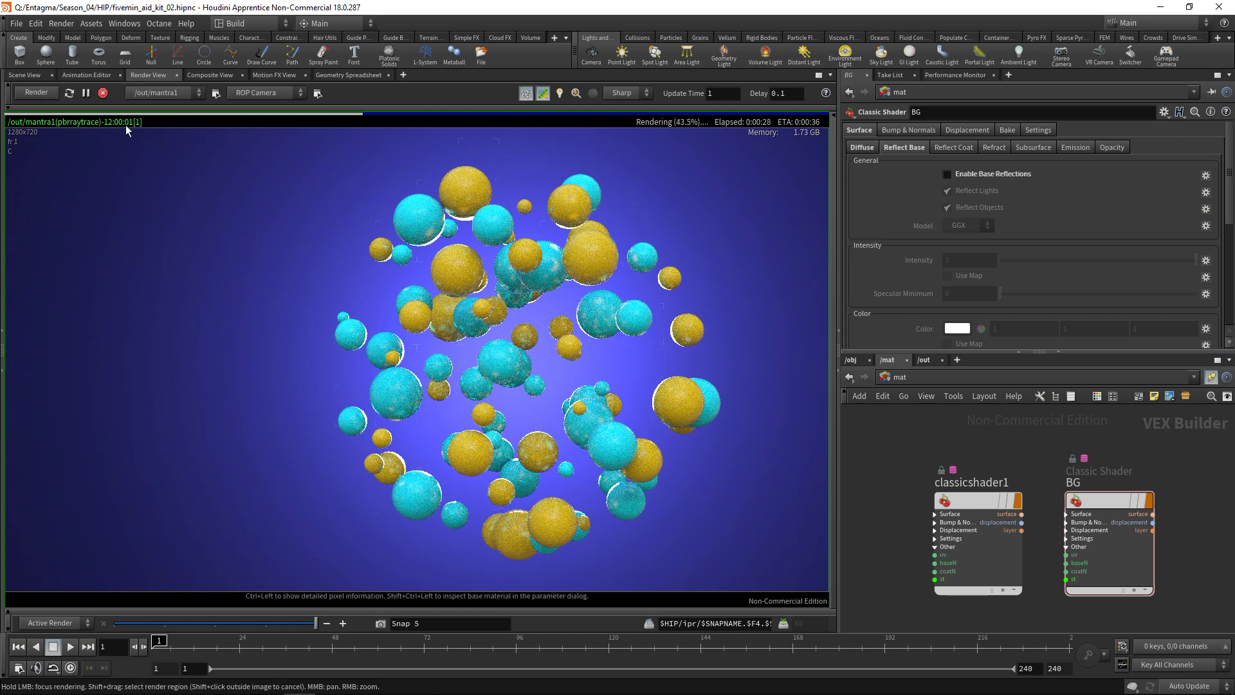
pyautogui.click(105, 93)
# Step: Set pointlight1's exposure to 5, re-render, compare snapshots and save a snapshot
pyautogui.click(851, 360)
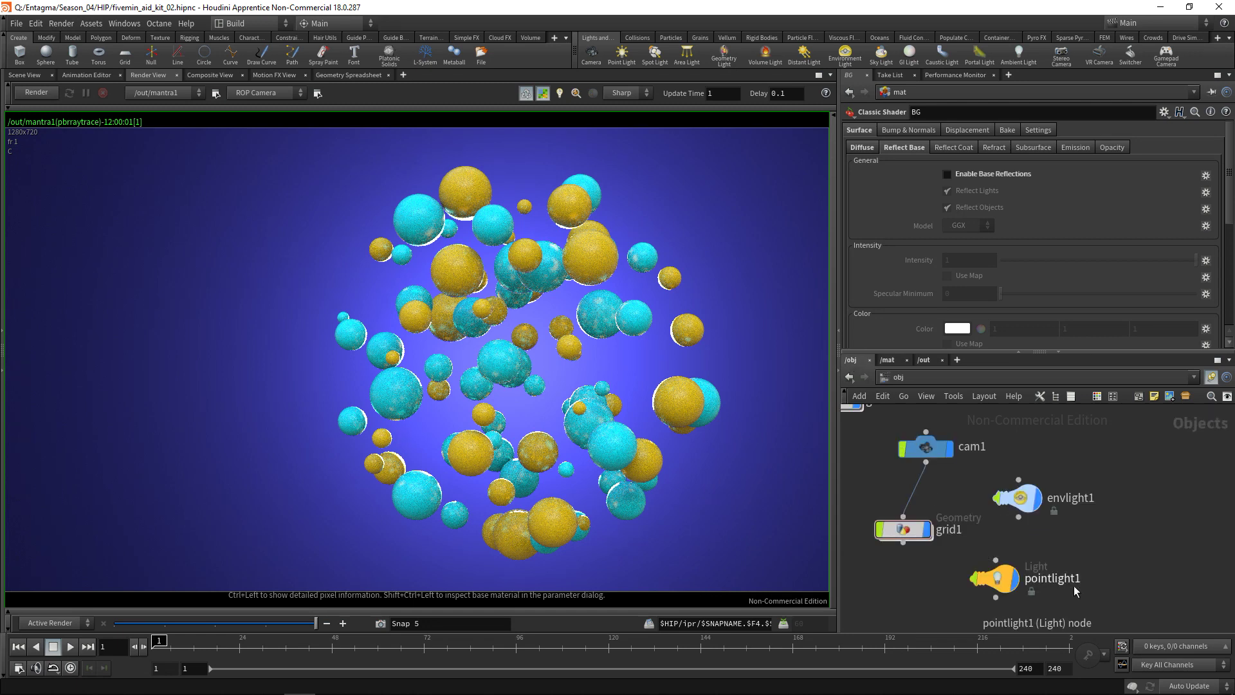
pyautogui.click(997, 578)
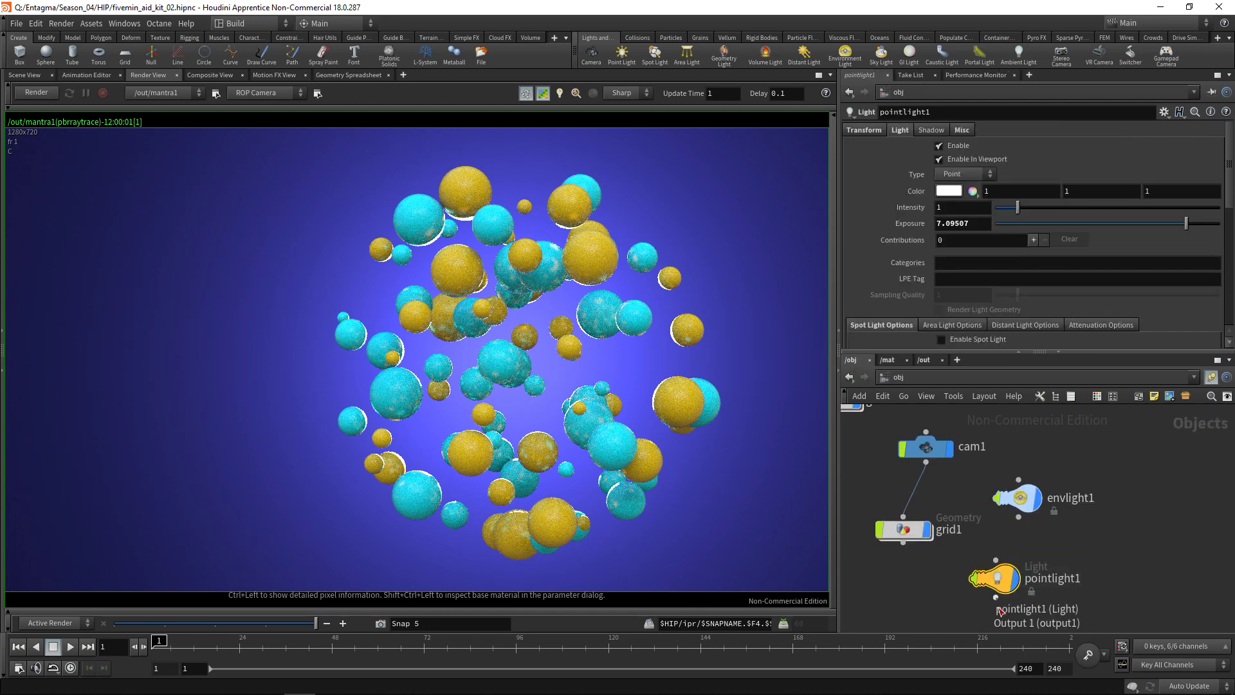
pyautogui.doubleClick(942, 223)
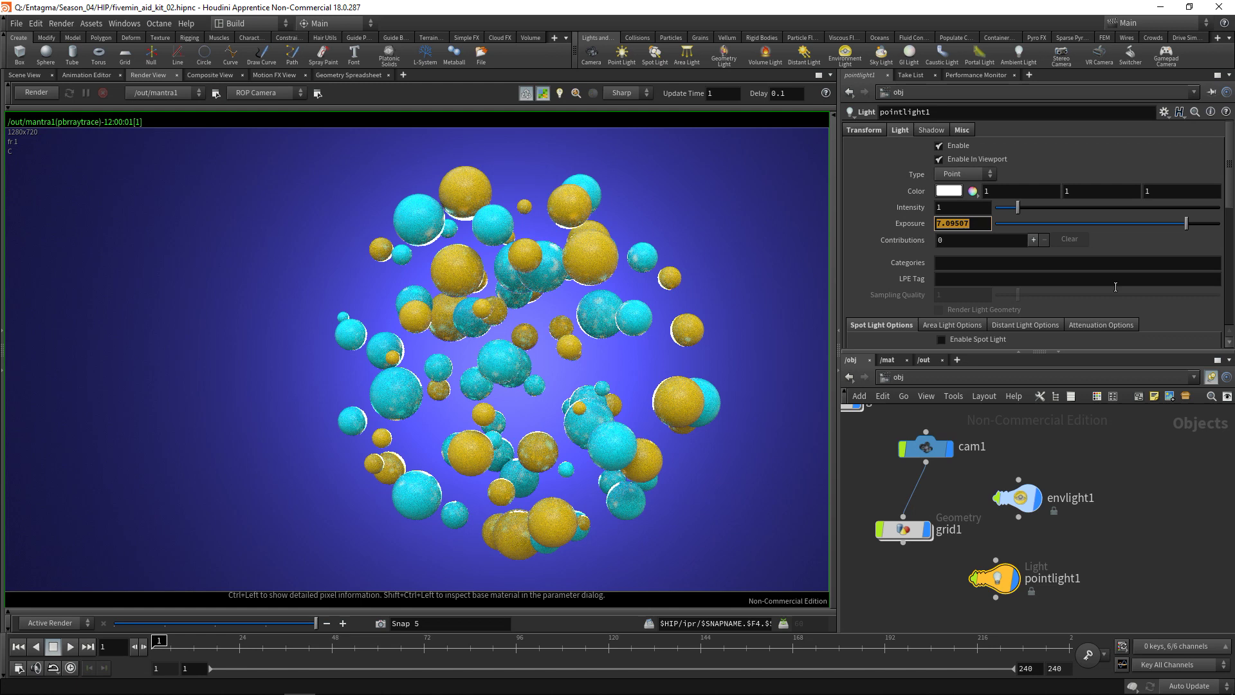
pyautogui.write('5')
pyautogui.press('Return')
pyautogui.click(34, 92)
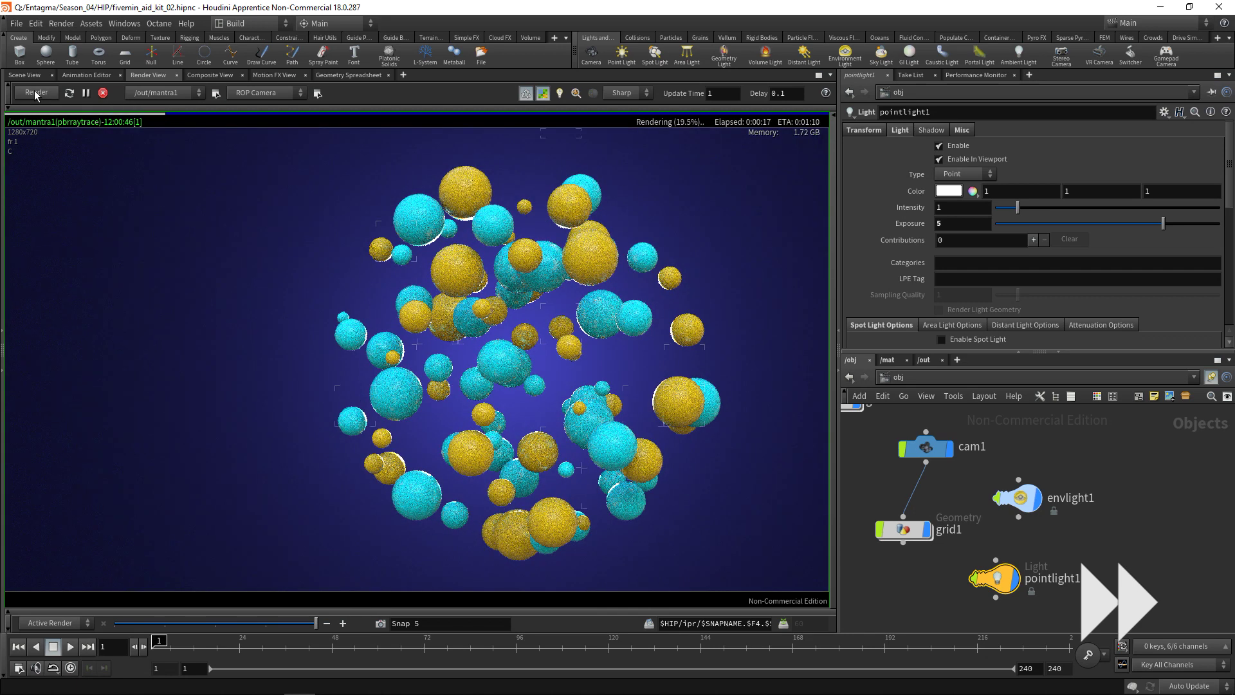
pyautogui.click(279, 623)
pyautogui.click(290, 622)
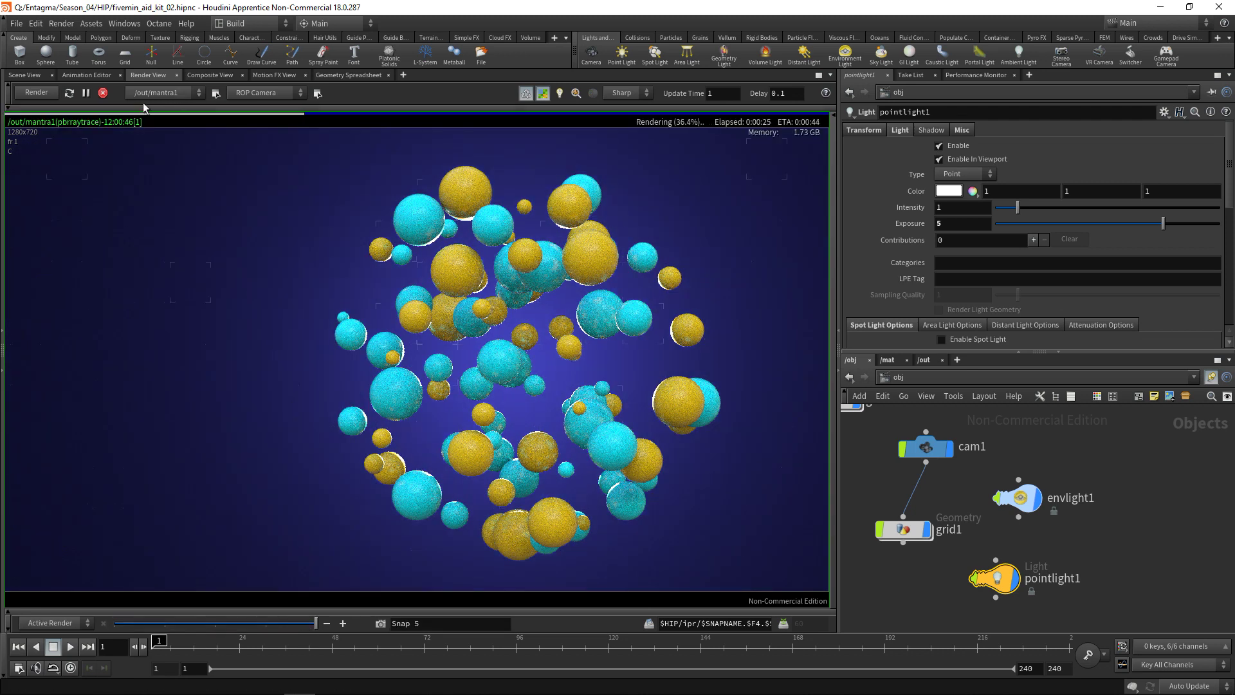
pyautogui.click(380, 623)
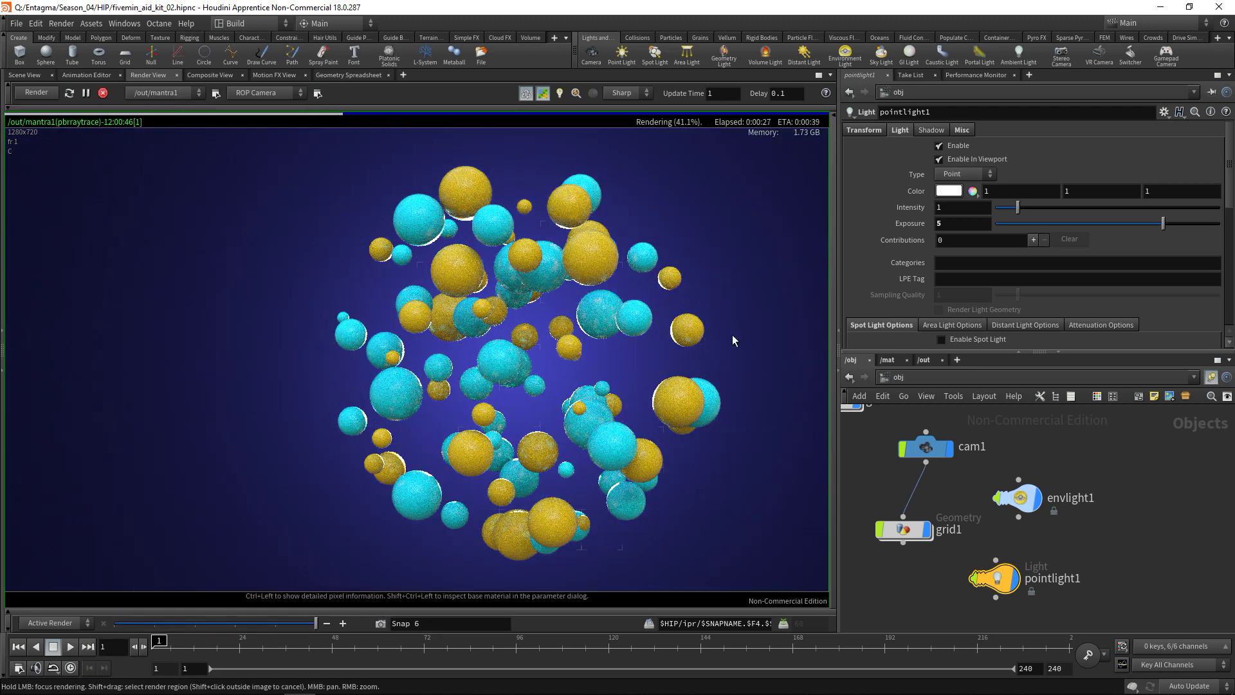
# Step: Try exposure 6, settle on 5.5, and add that render to the image history
pyautogui.click(949, 220)
pyautogui.write('6')
pyautogui.press('Return')
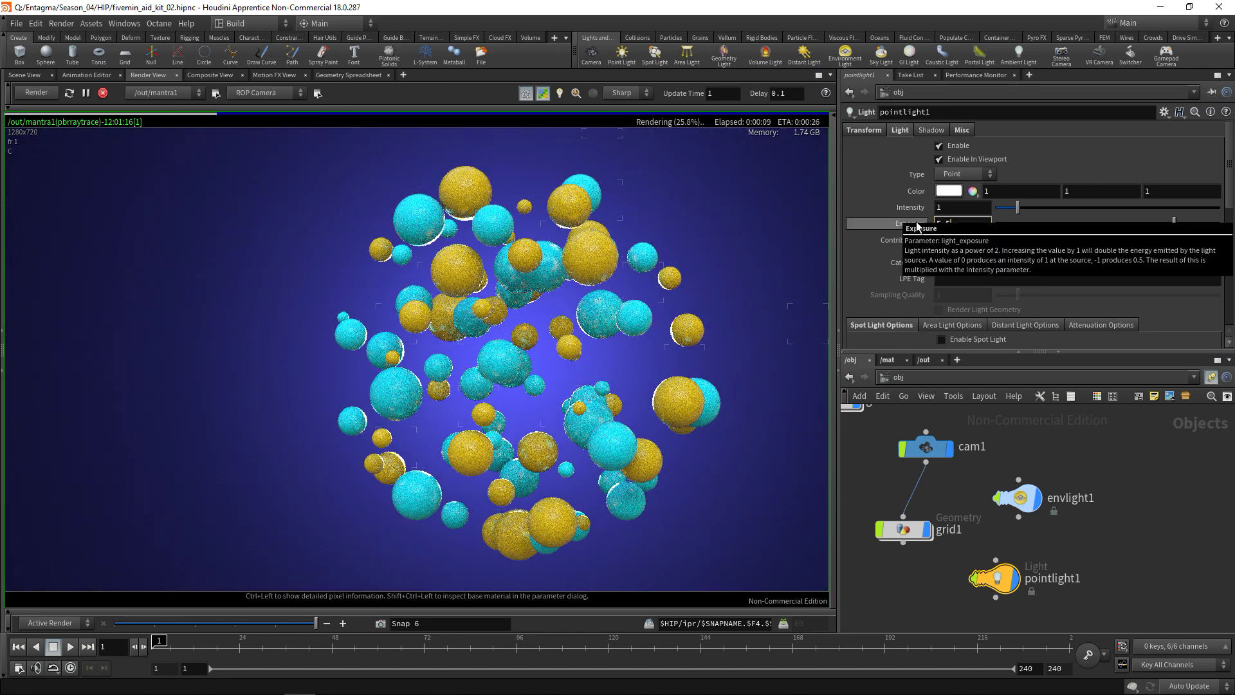
pyautogui.write('5.5')
pyautogui.press('Return')
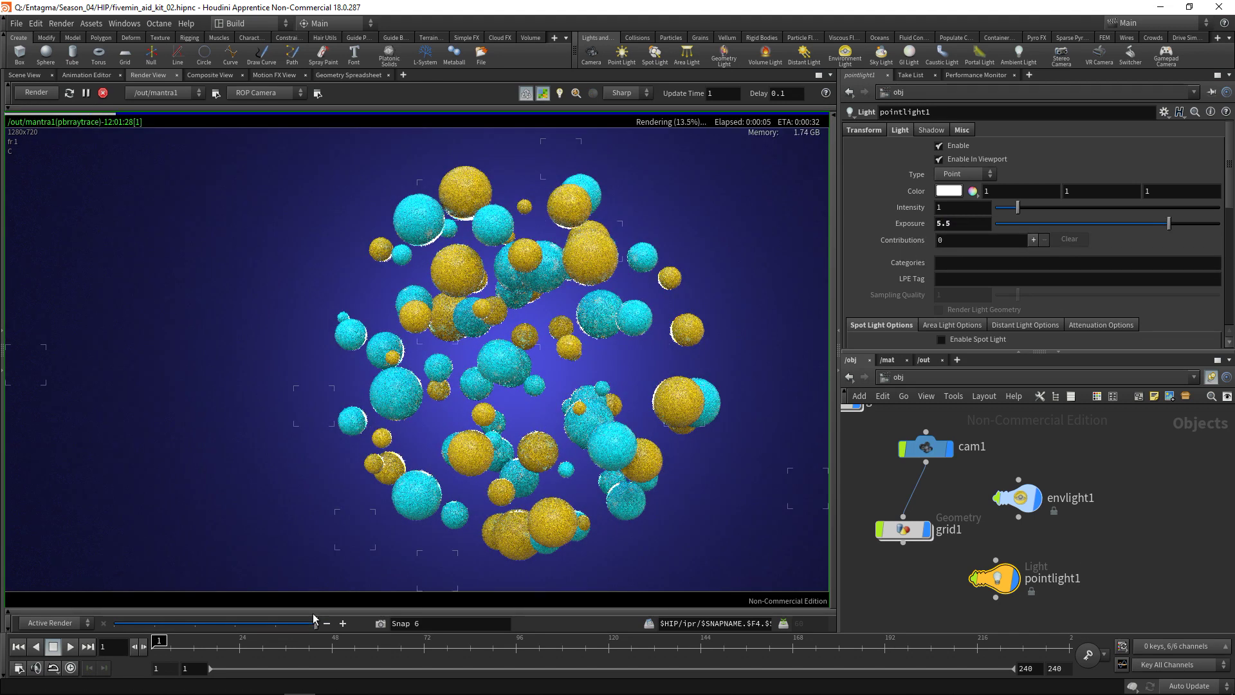
pyautogui.click(382, 625)
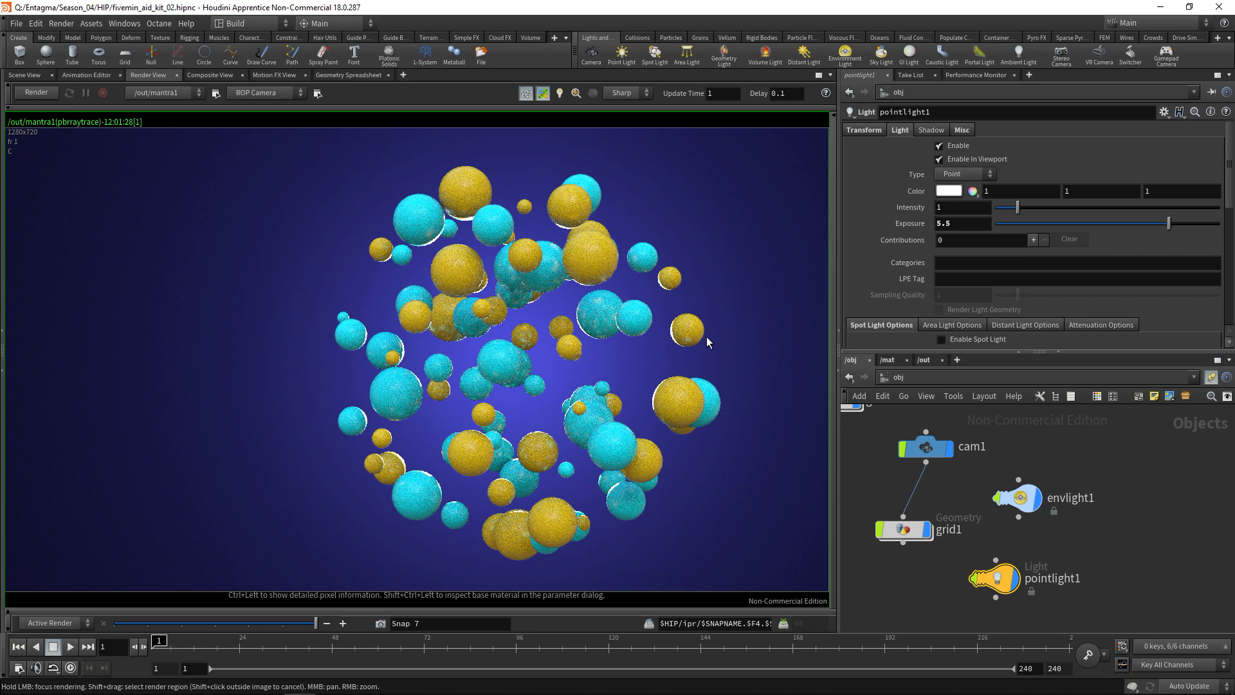
# Step: Select cam1 and drag its focus point onto the cyan and gold sphere cluster
pyautogui.click(32, 76)
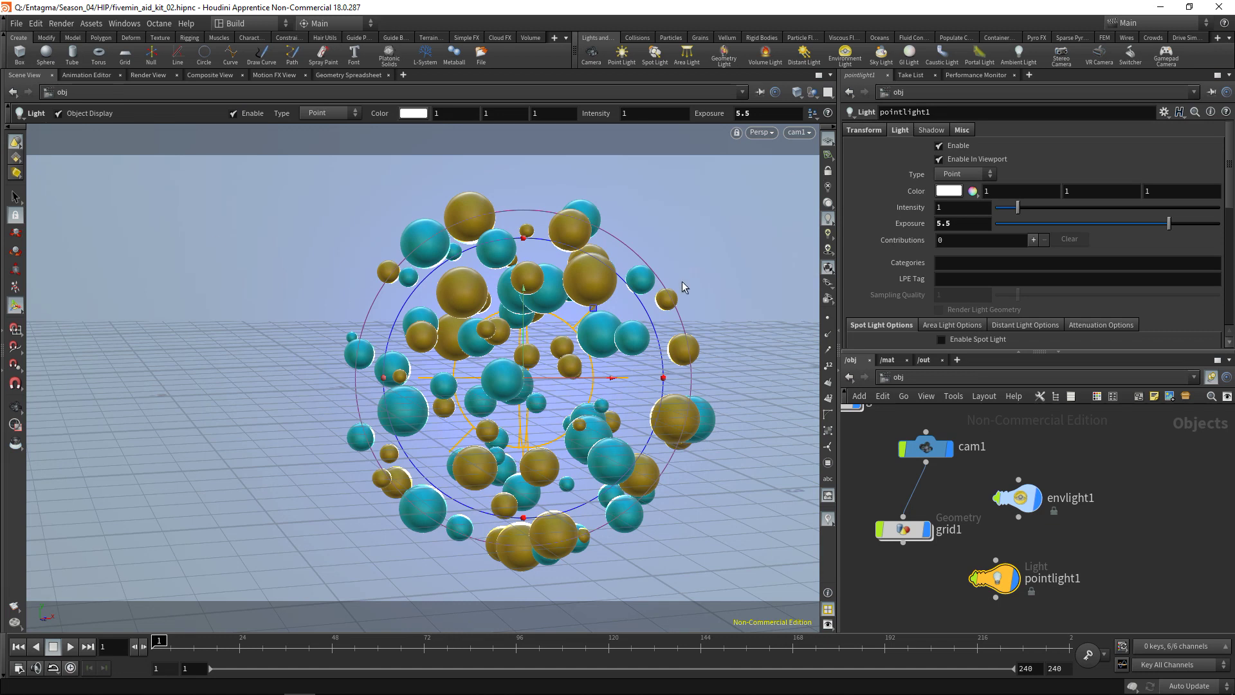
pyautogui.press('Escape')
pyautogui.moveTo(566, 358); pyautogui.dragTo(450, 315)
pyautogui.press('Return')
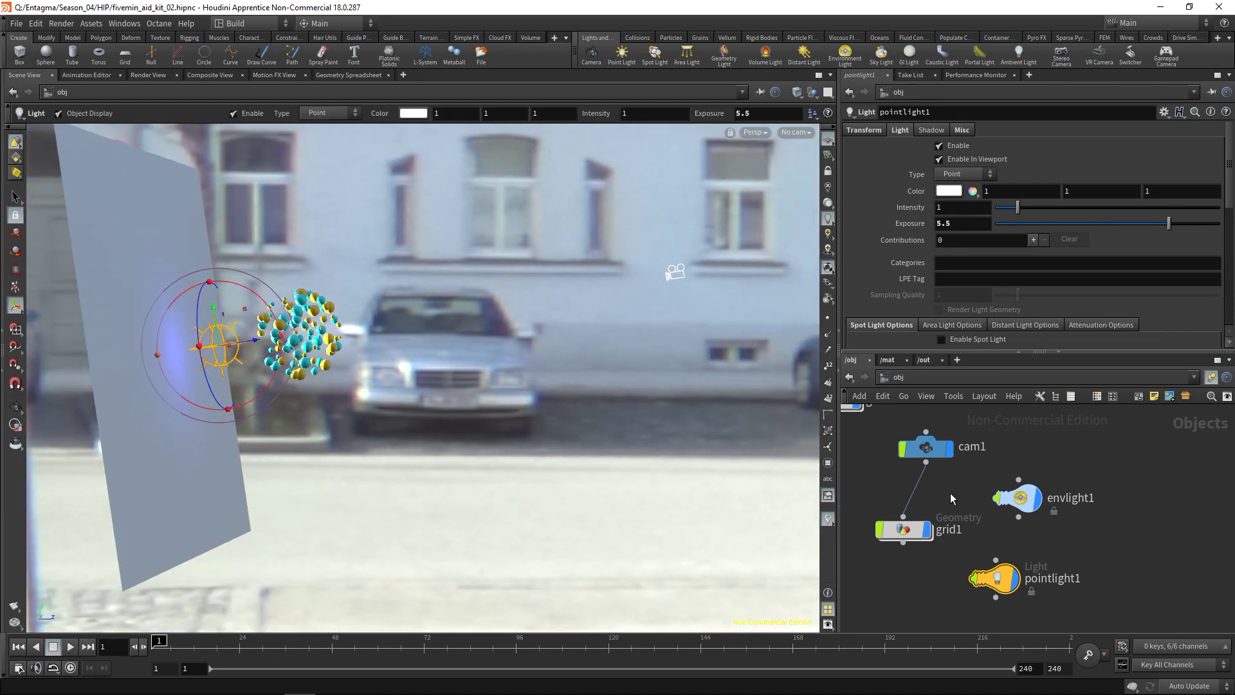
pyautogui.click(913, 449)
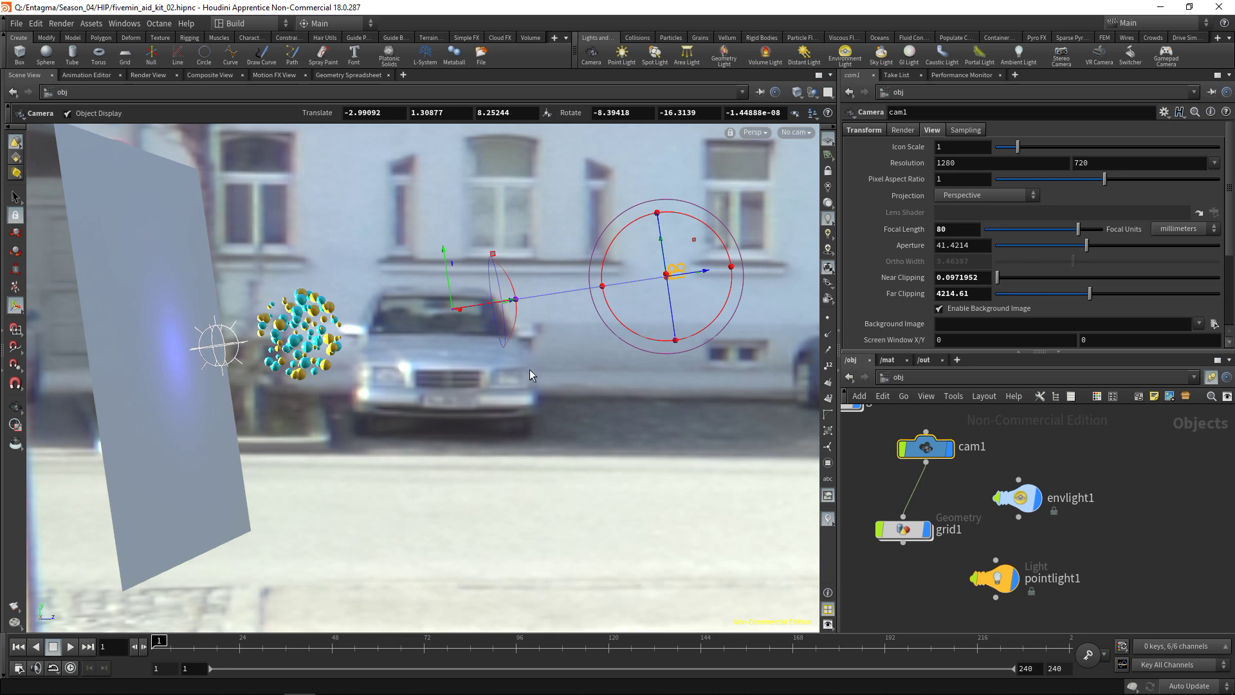
pyautogui.press('y')
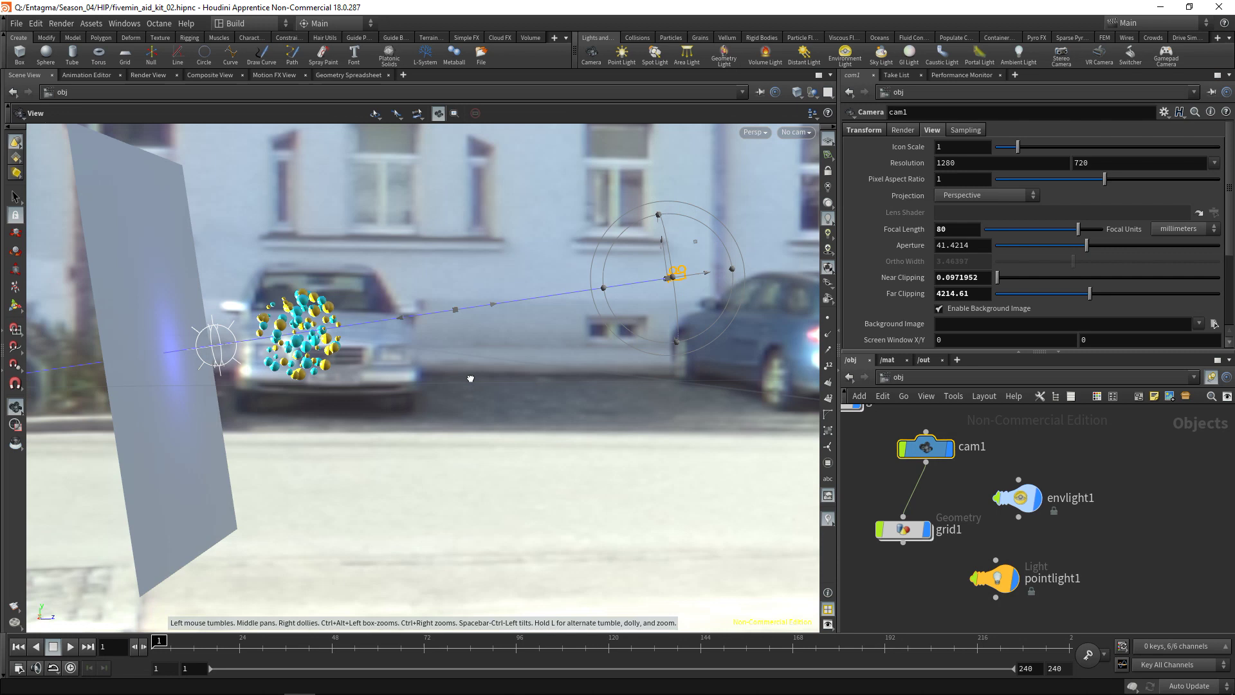
pyautogui.moveTo(454, 312); pyautogui.dragTo(334, 334)
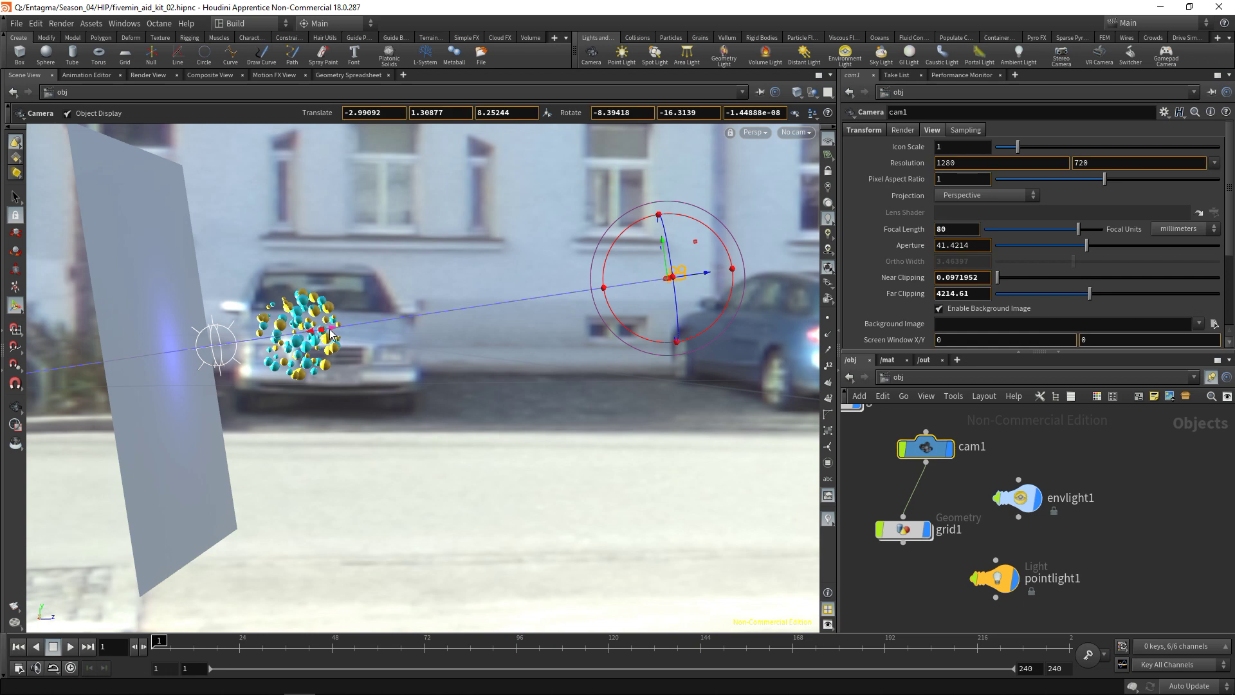
# Step: View the scene through cam1 and select the mantra1 node in /out
pyautogui.click(796, 133)
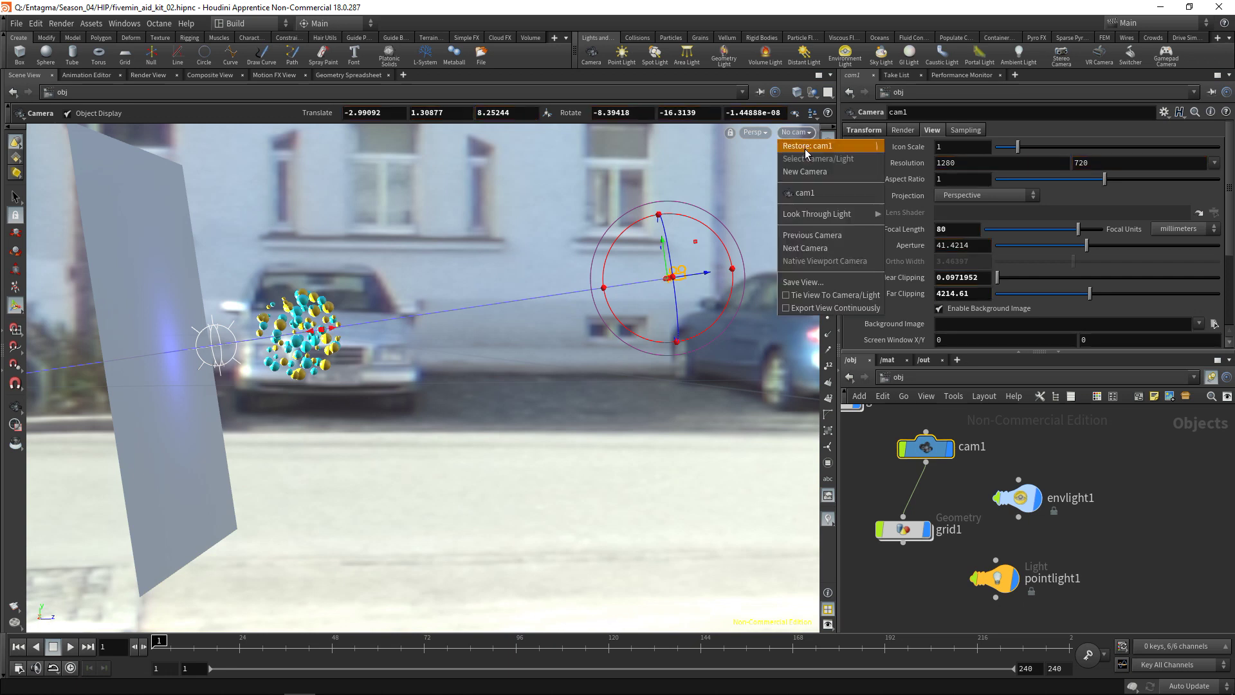
pyautogui.click(811, 194)
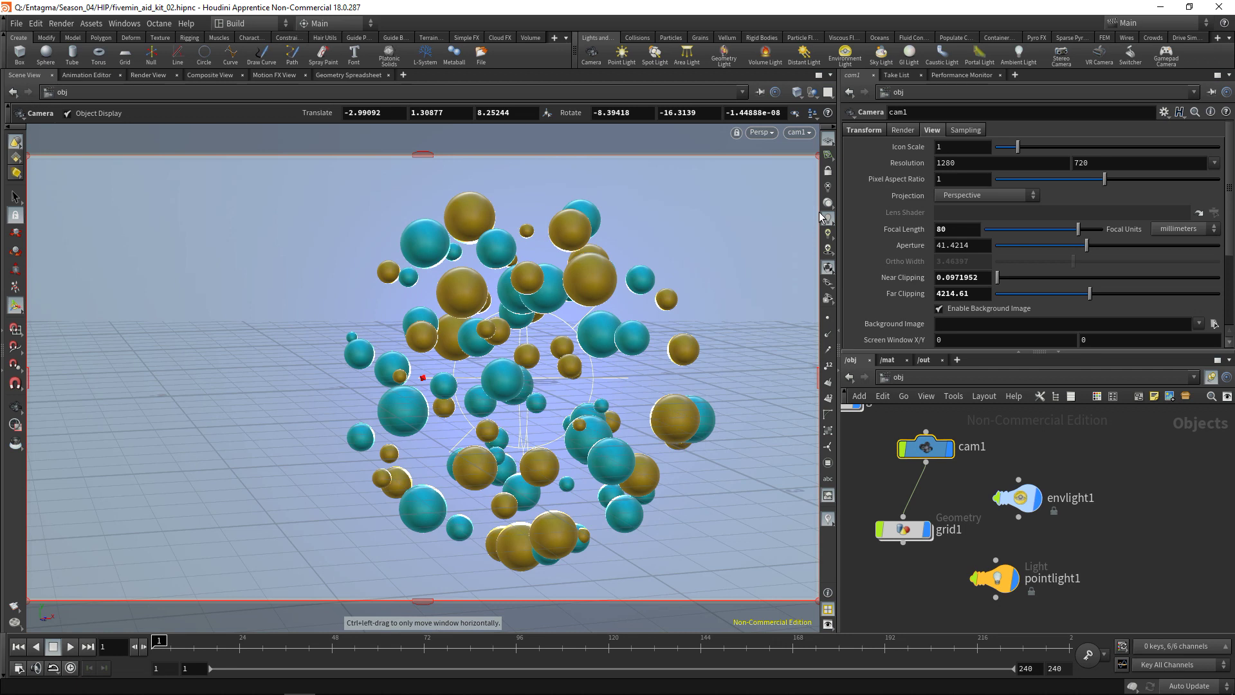
pyautogui.click(926, 360)
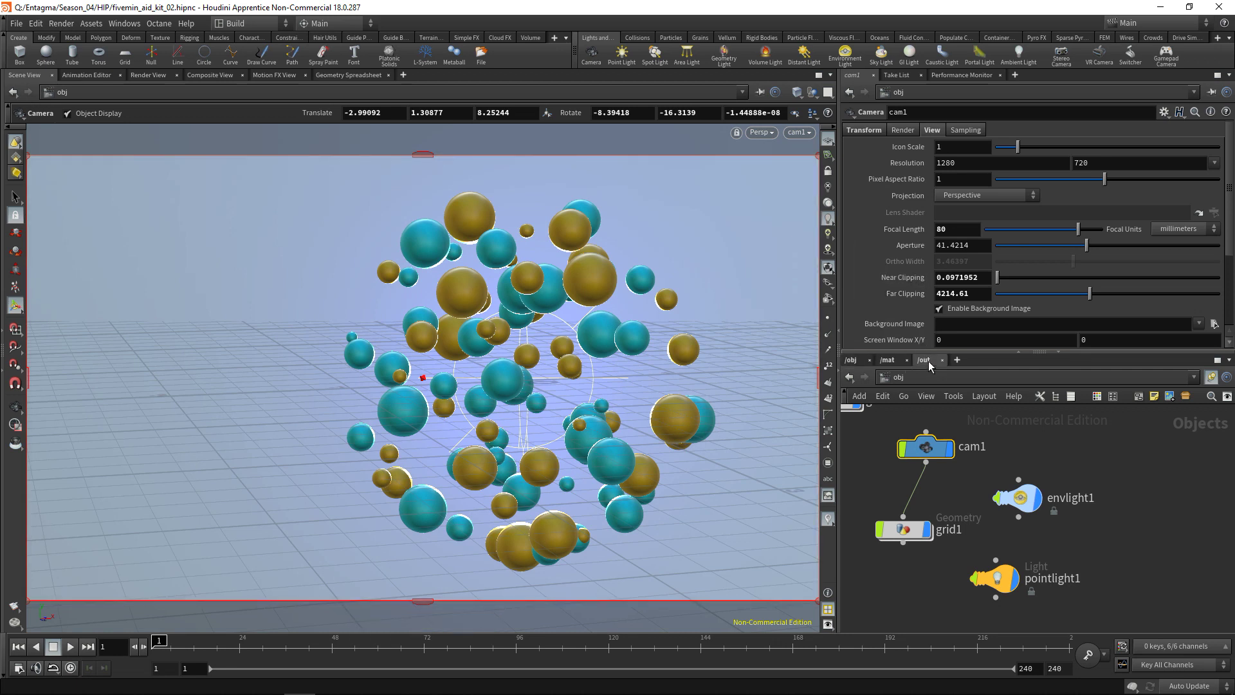
pyautogui.moveTo(908, 456); pyautogui.dragTo(989, 538)
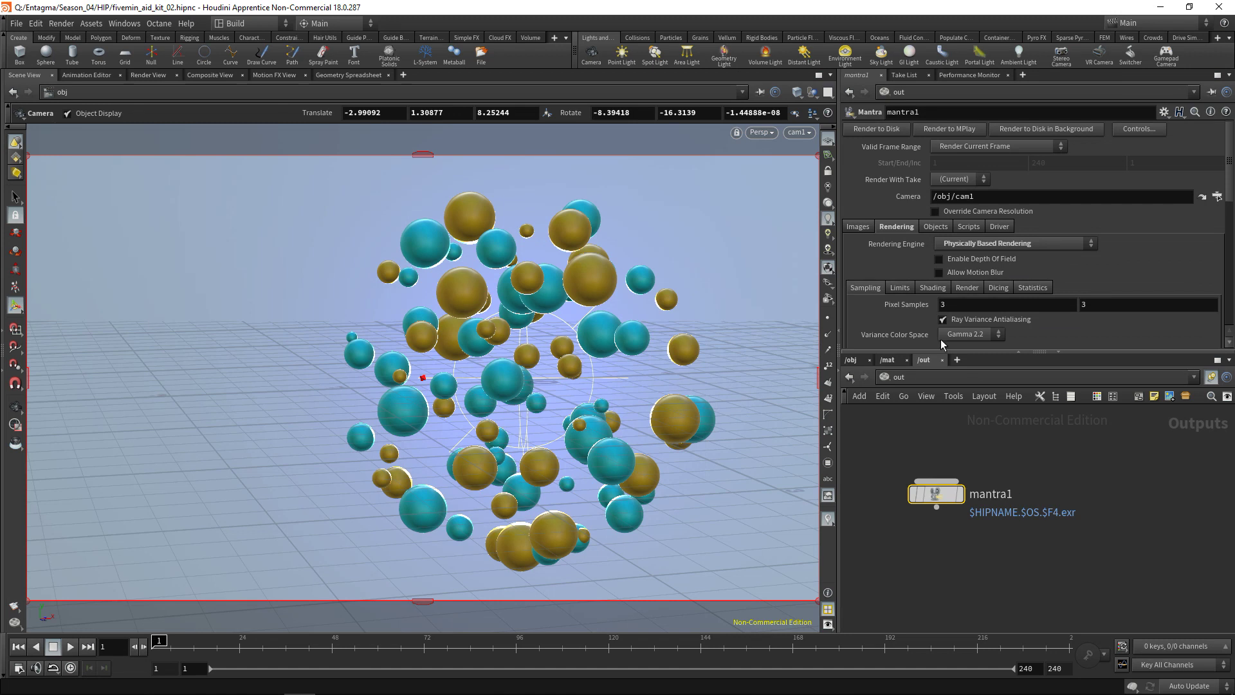
# Step: Enable Depth Of Field on mantra1 and render the spheres in Render View
pyautogui.click(938, 258)
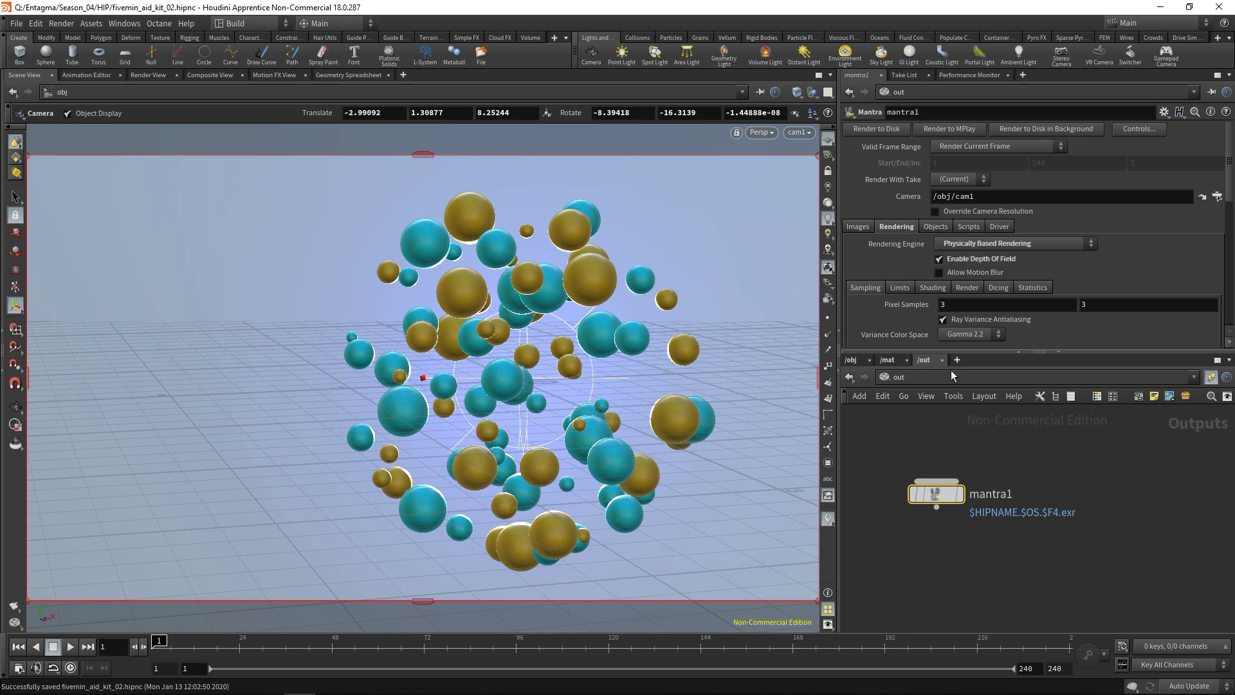
pyautogui.click(147, 74)
pyautogui.click(45, 94)
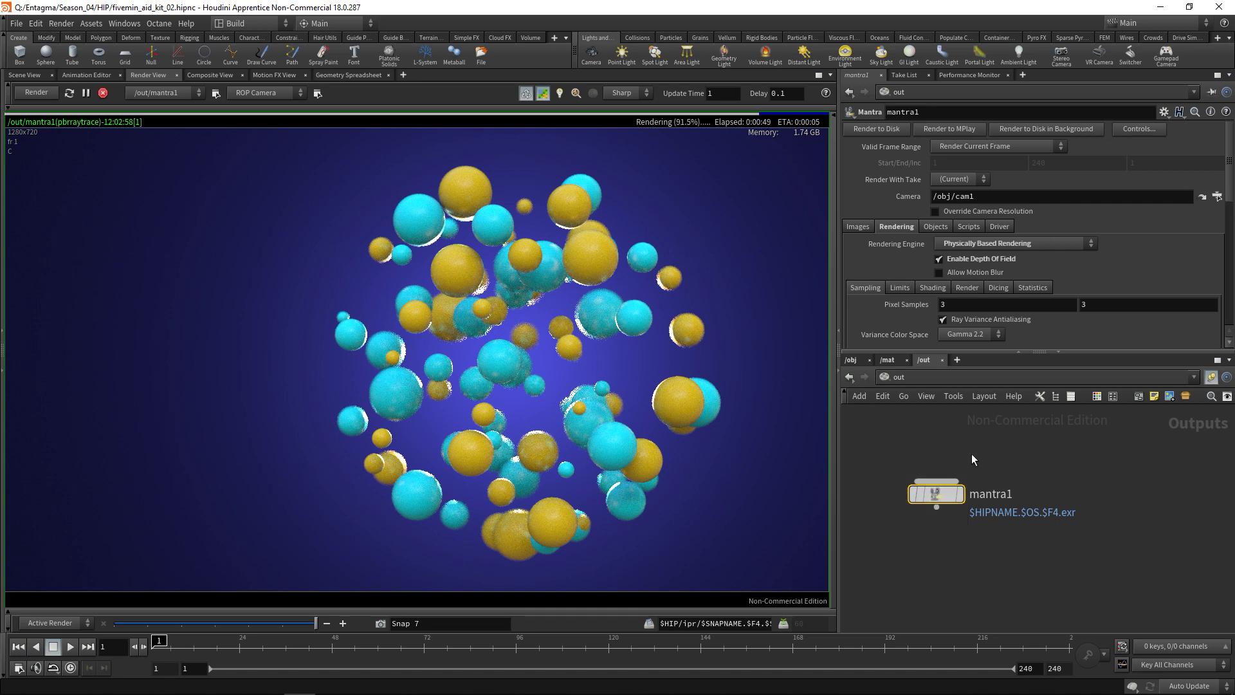
# Step: Set Diffuse Limit to 3 on mantra1's Limits sub-tab
pyautogui.moveTo(942, 511)
pyautogui.moveTo(1028, 350); pyautogui.dragTo(1028, 468)
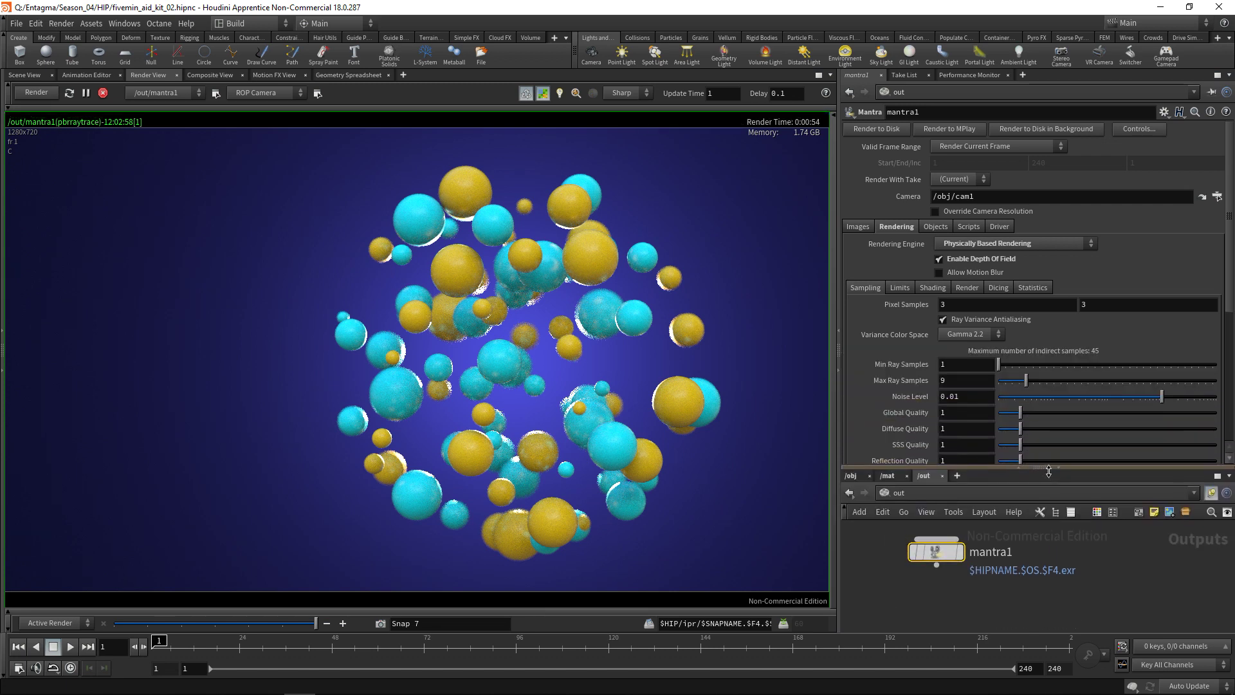
pyautogui.click(900, 288)
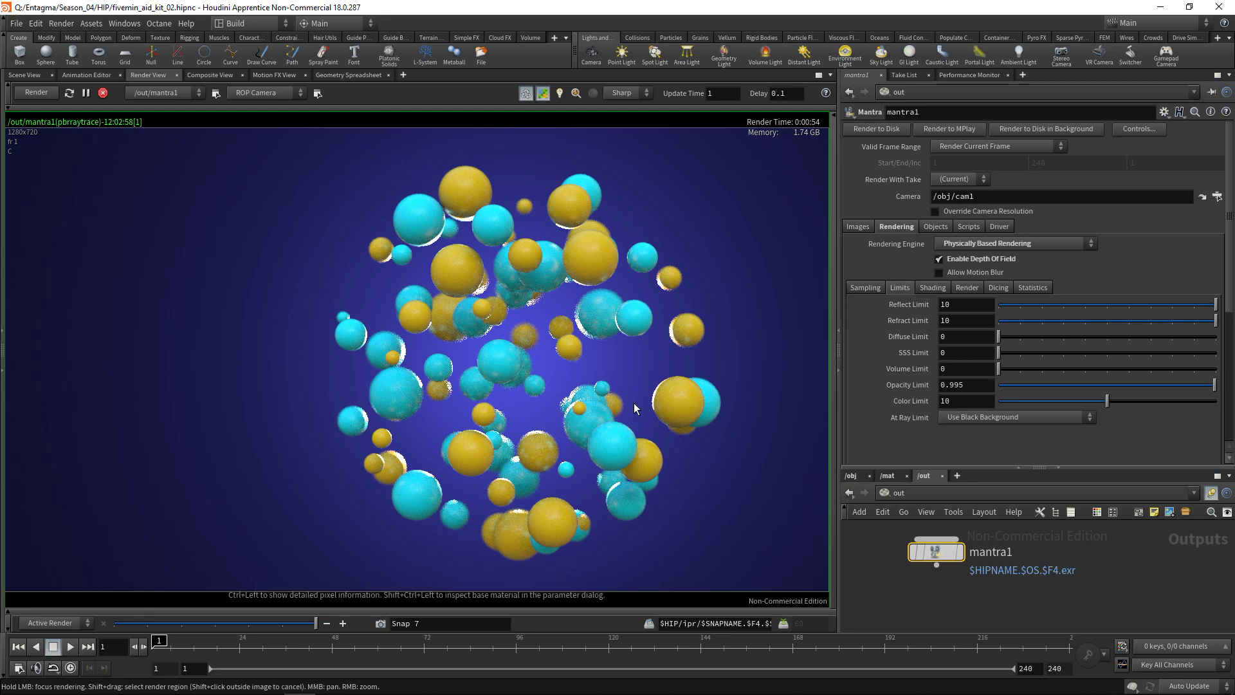
pyautogui.click(380, 623)
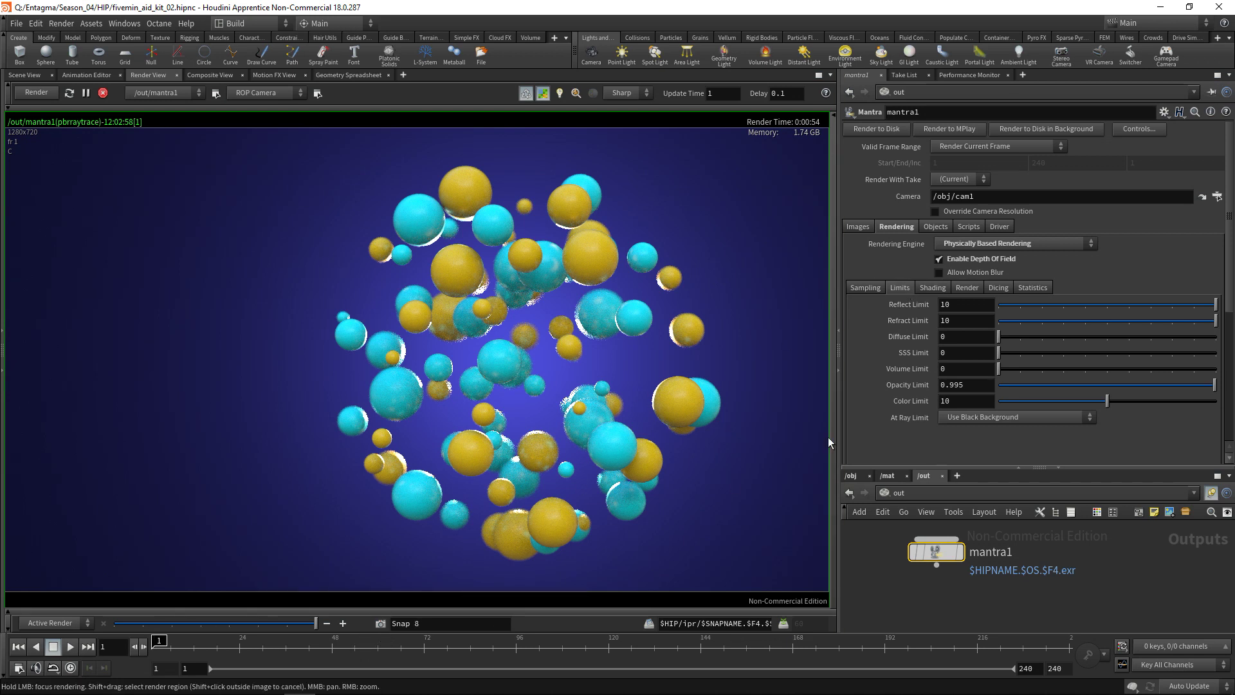
pyautogui.click(964, 337)
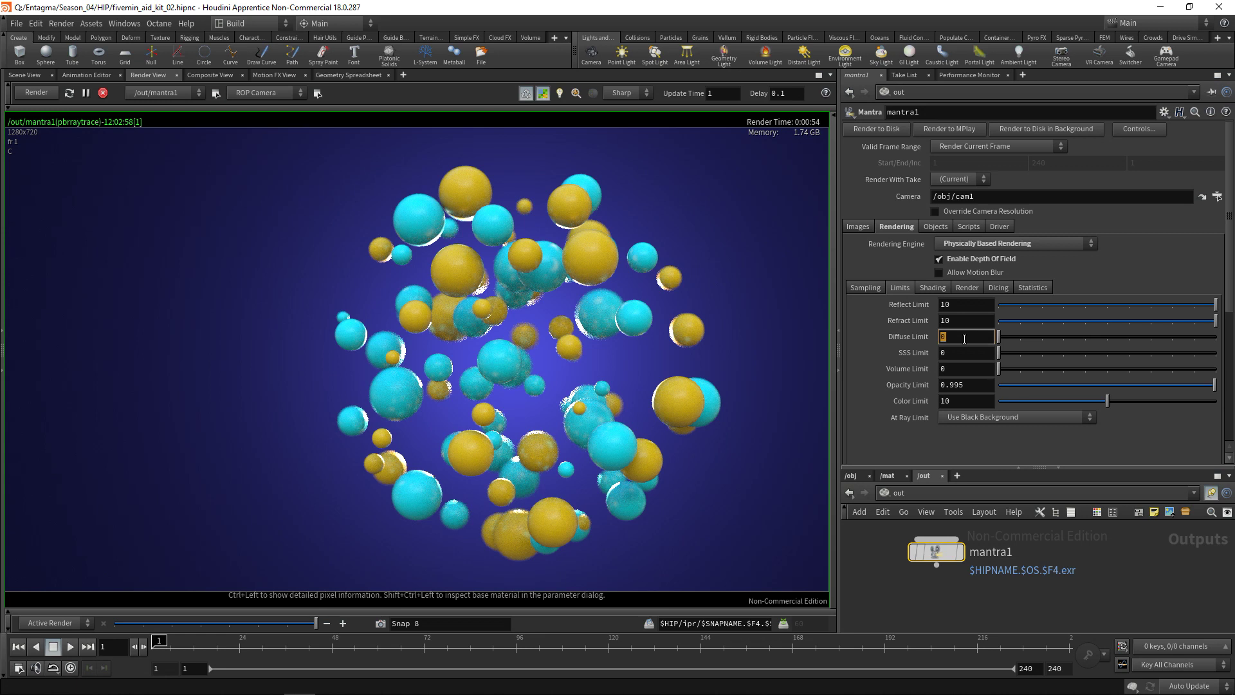
pyautogui.write('3')
pyautogui.press('Return')
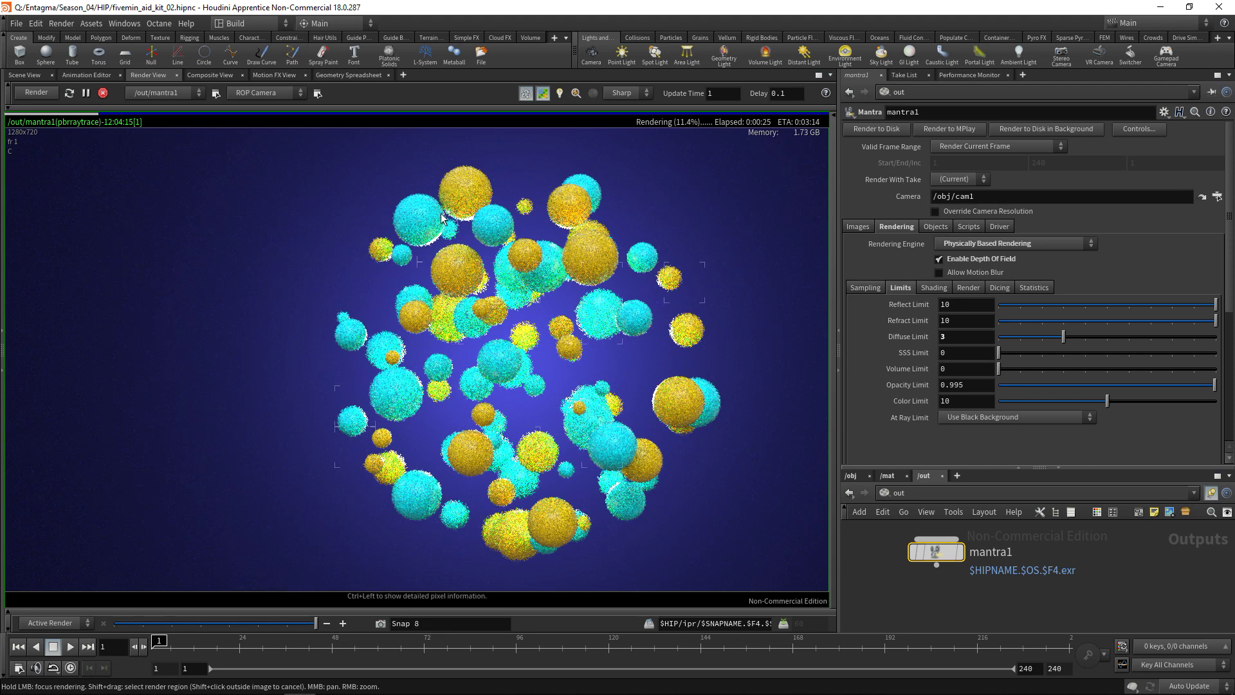
# Step: Change pointlight1's Exposure from 5.5 to 5 in /obj
pyautogui.click(851, 477)
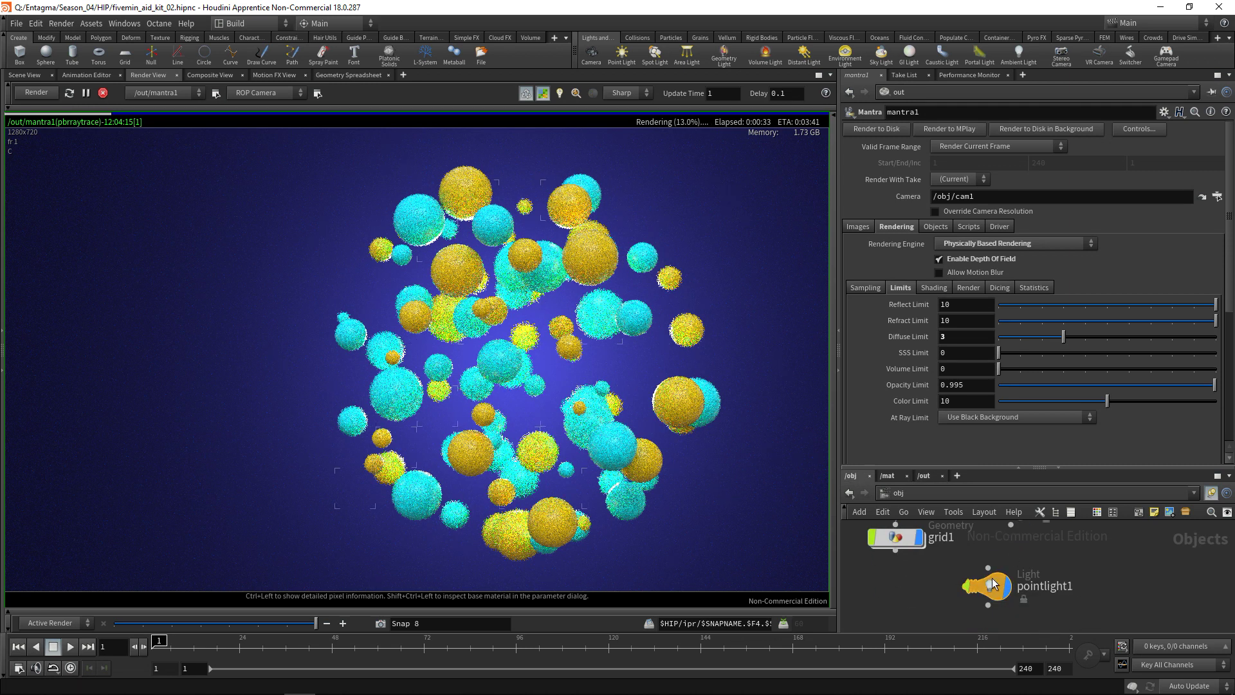
pyautogui.click(987, 585)
pyautogui.click(964, 221)
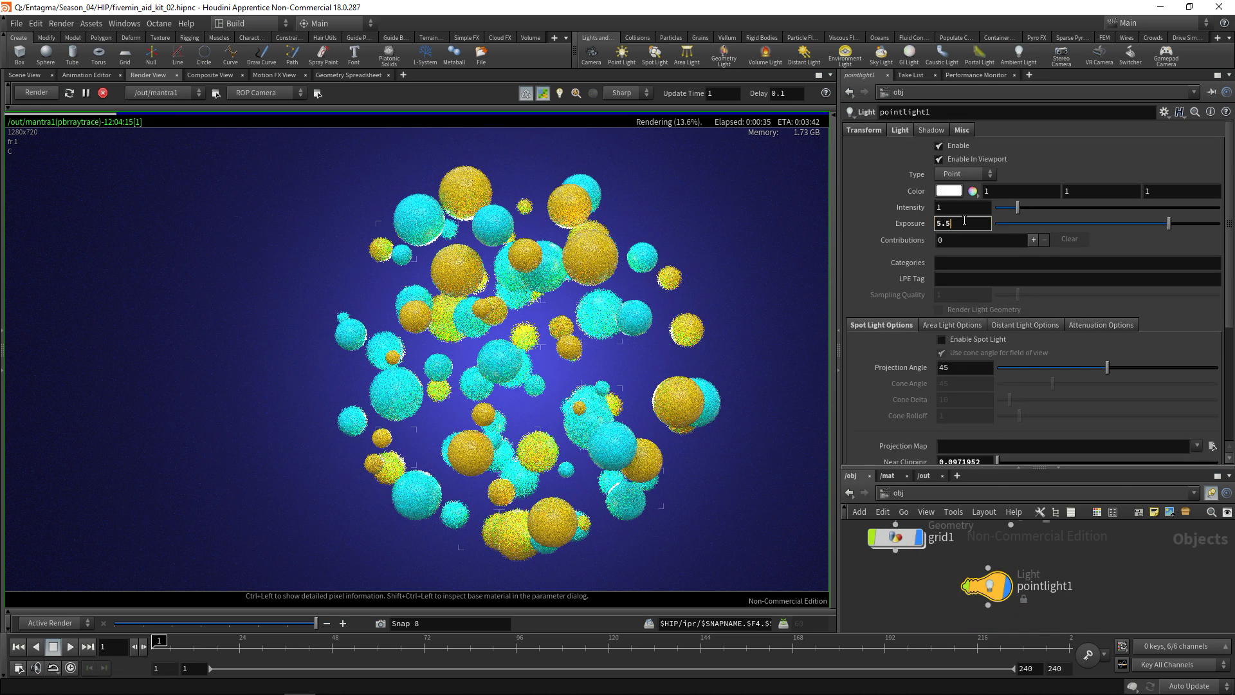
pyautogui.press('BackSpace')
pyautogui.press('Return')
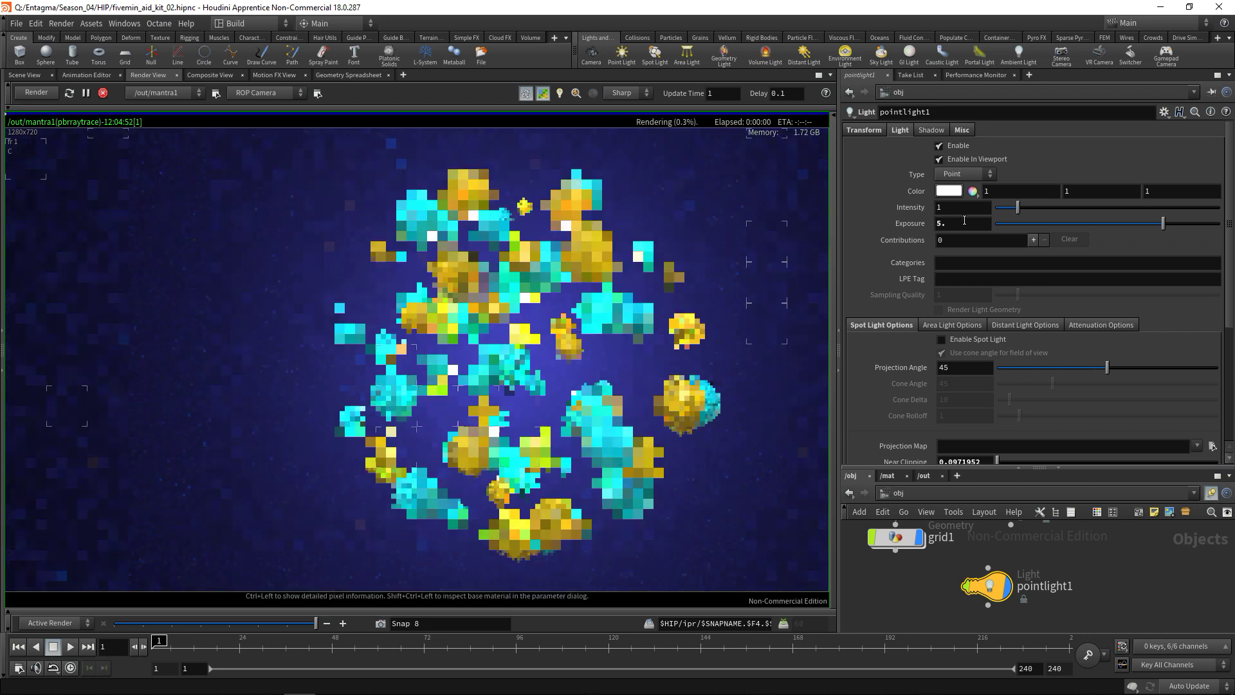
pyautogui.click(923, 476)
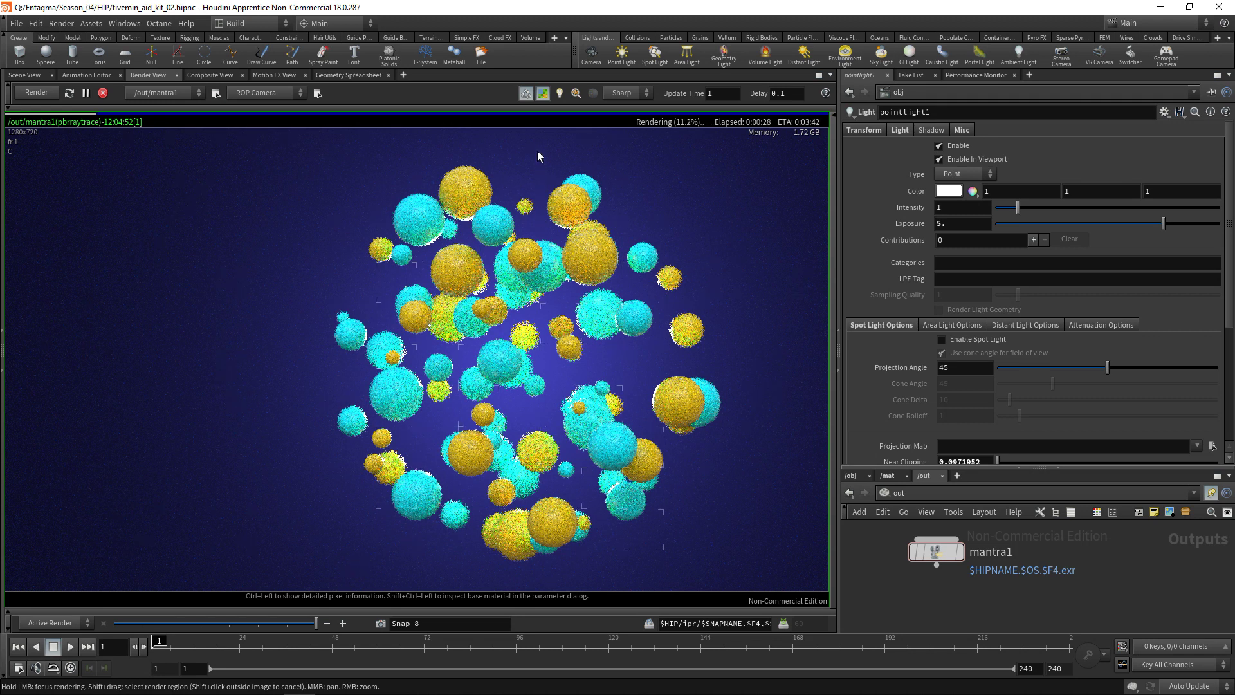
# Step: Re-render at full quality with preview off and show mantra1's Sampling settings
pyautogui.click(542, 94)
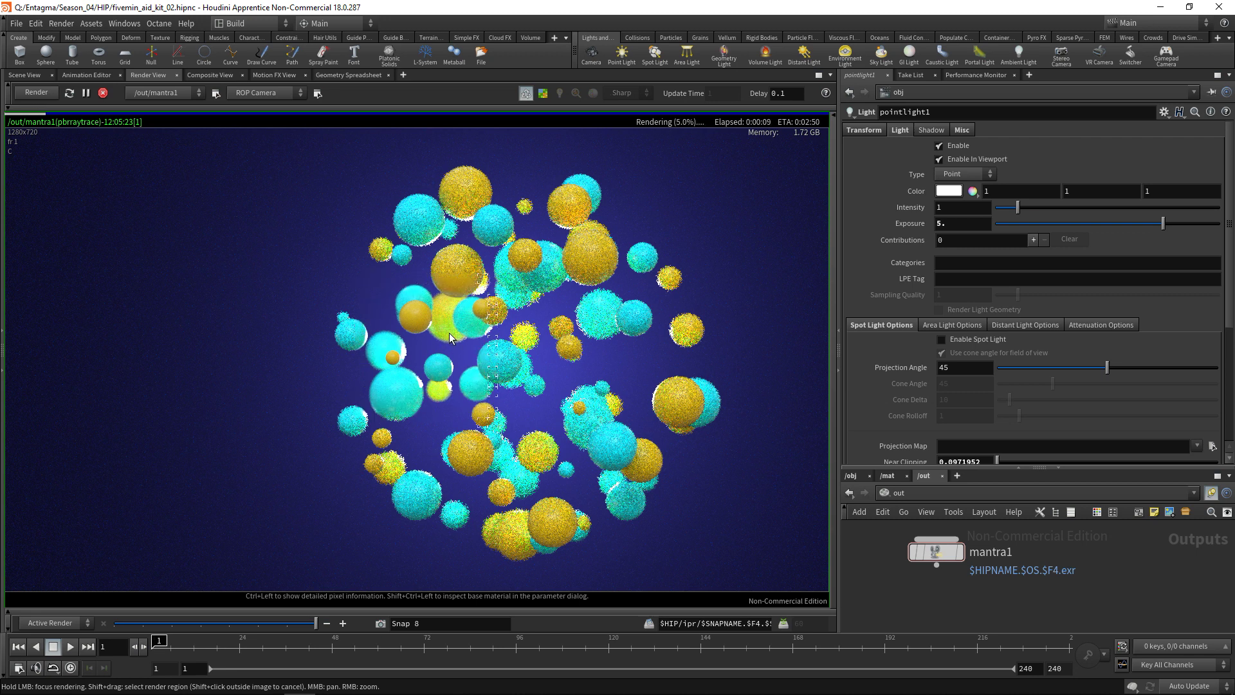
pyautogui.moveTo(936, 552); pyautogui.dragTo(937, 572)
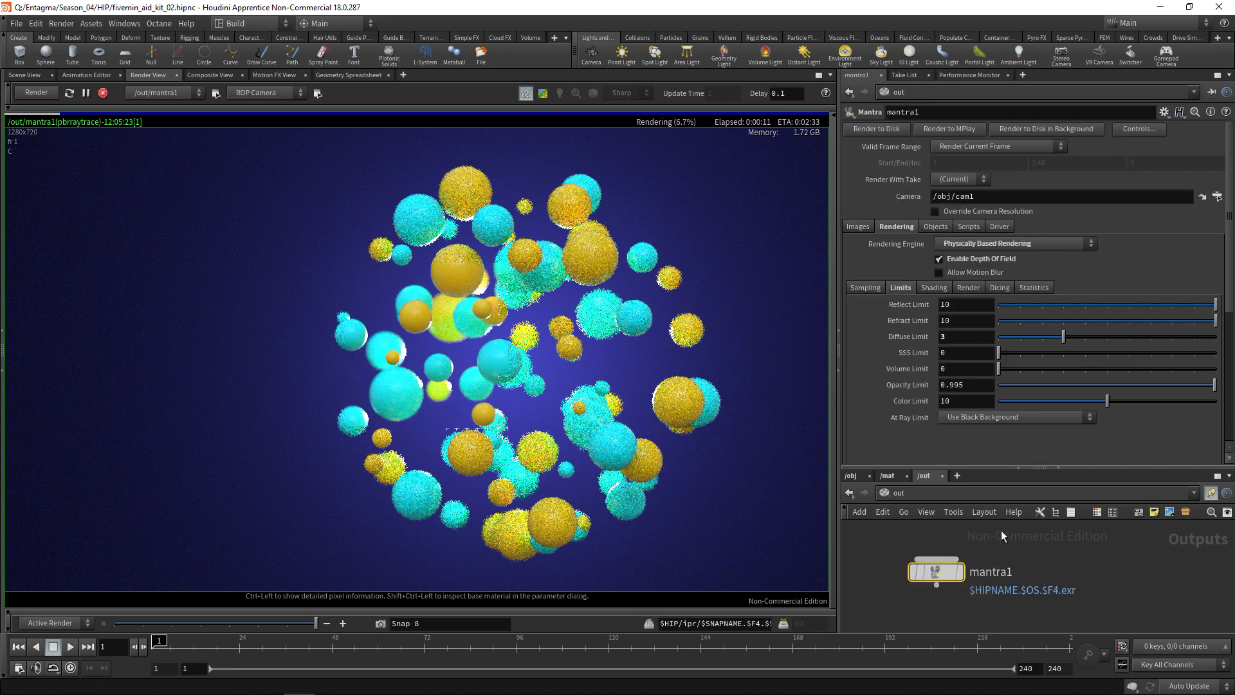
pyautogui.click(867, 287)
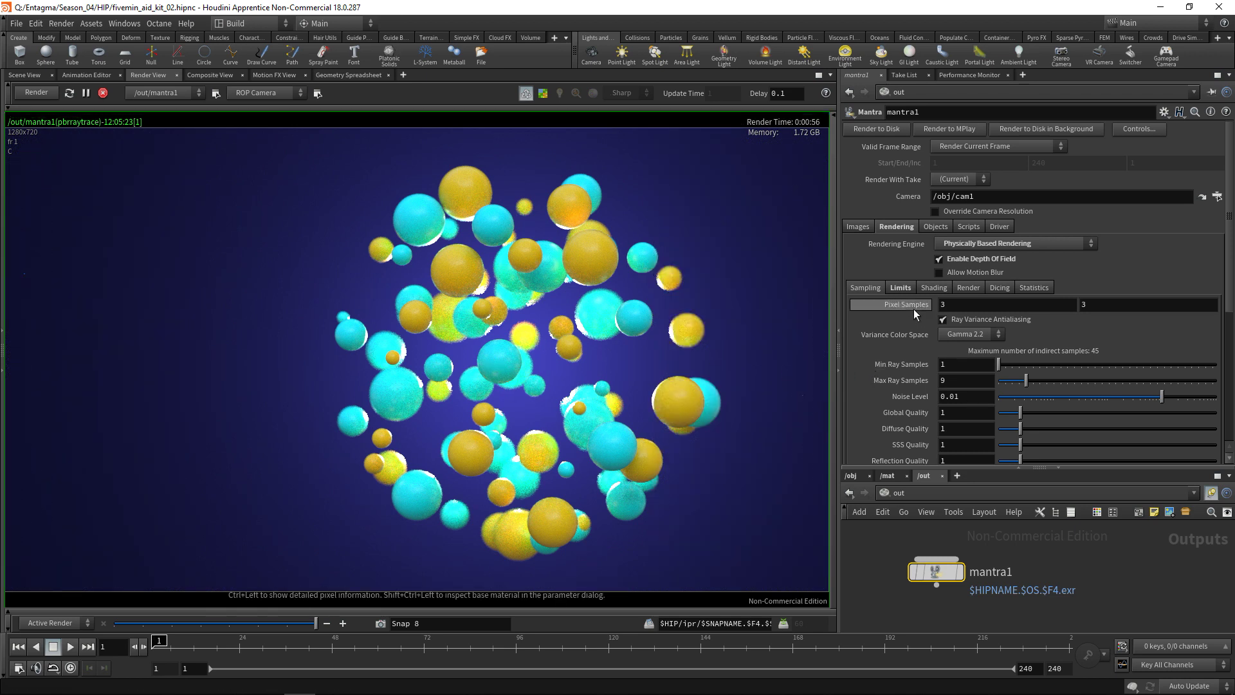
# Step: Set mantra1's Pixel Samples to 12
pyautogui.click(967, 309)
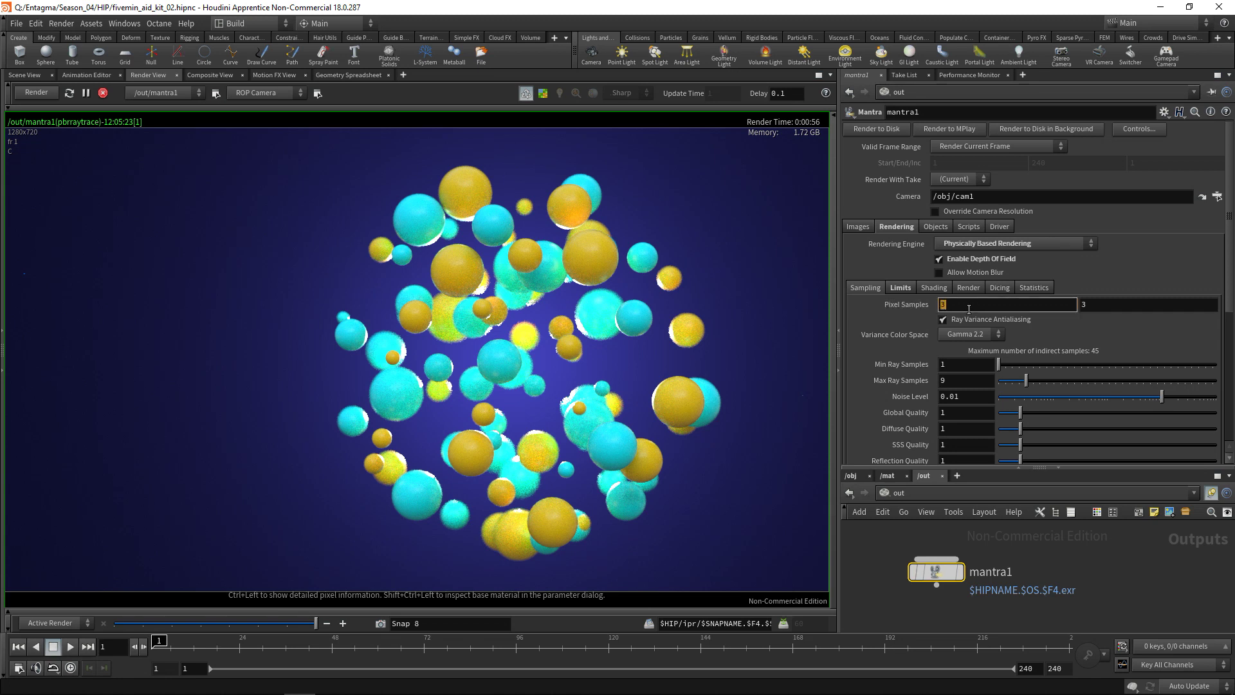
pyautogui.write('12')
pyautogui.press('Return')
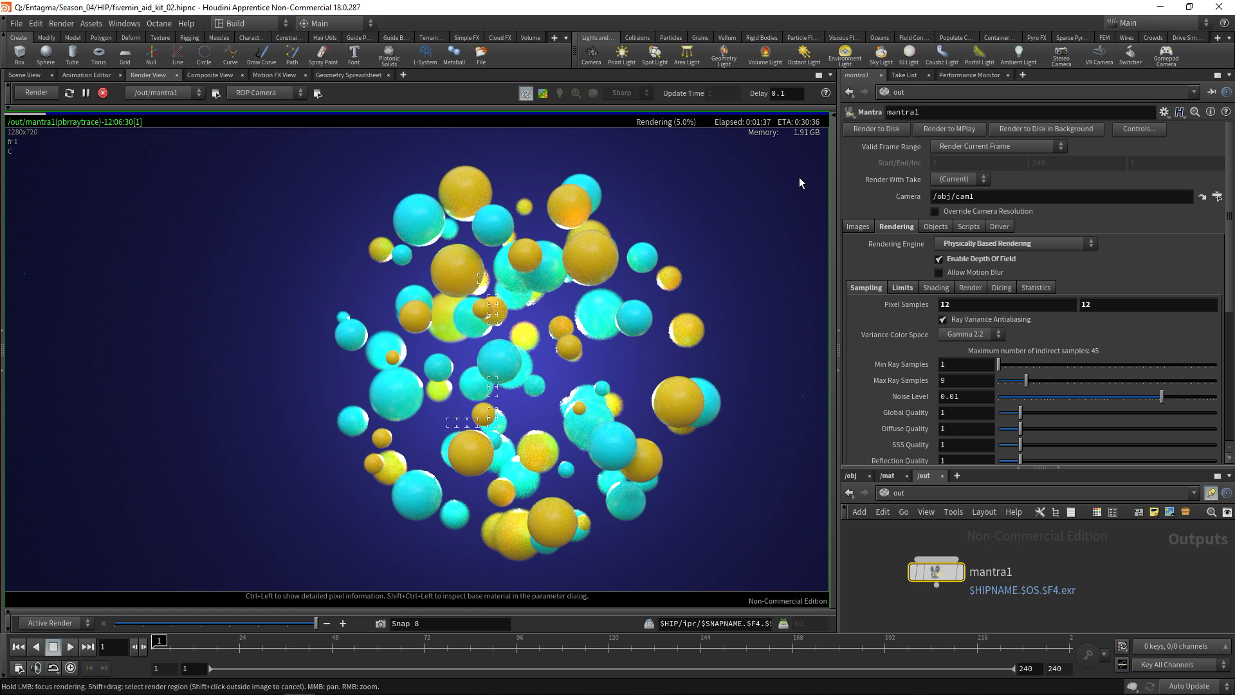
# Step: Halt the 12×12 interactive render at 6.3% and show mantra1's Images output path $HIP/render/$HIPNAME.$OS.$F4.exr
pyautogui.rightClick(295, 278)
pyautogui.click(103, 92)
pyautogui.click(855, 226)
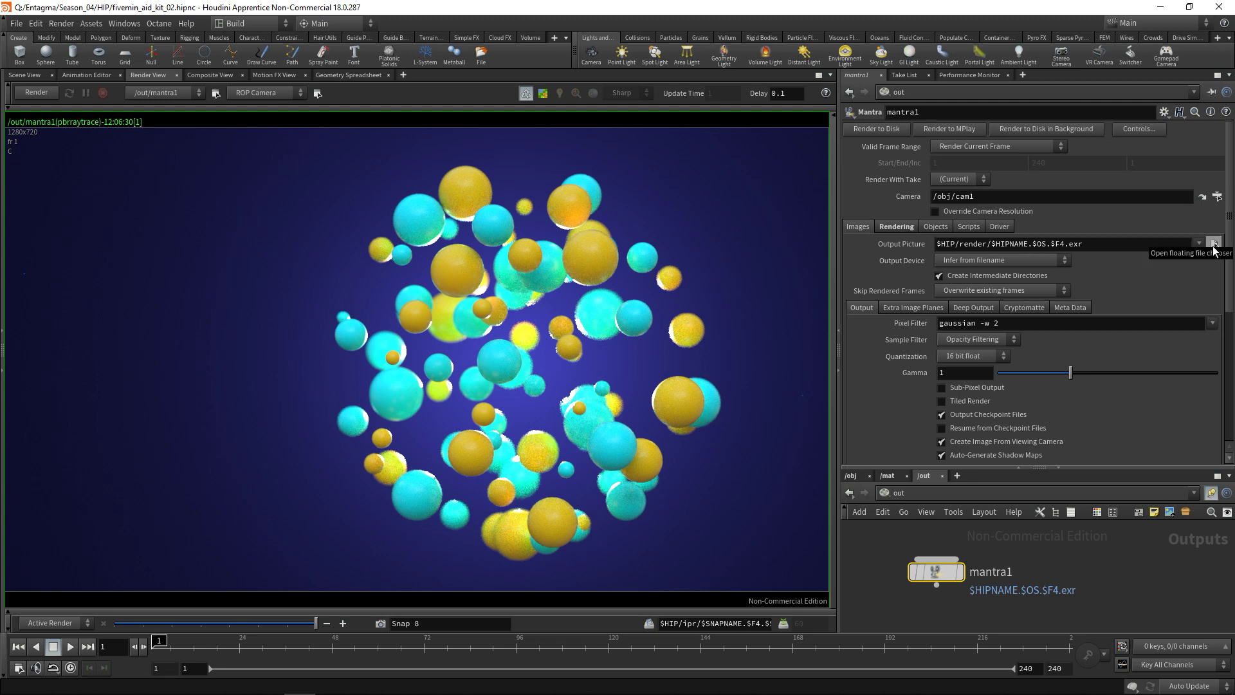
pyautogui.doubleClick(958, 245)
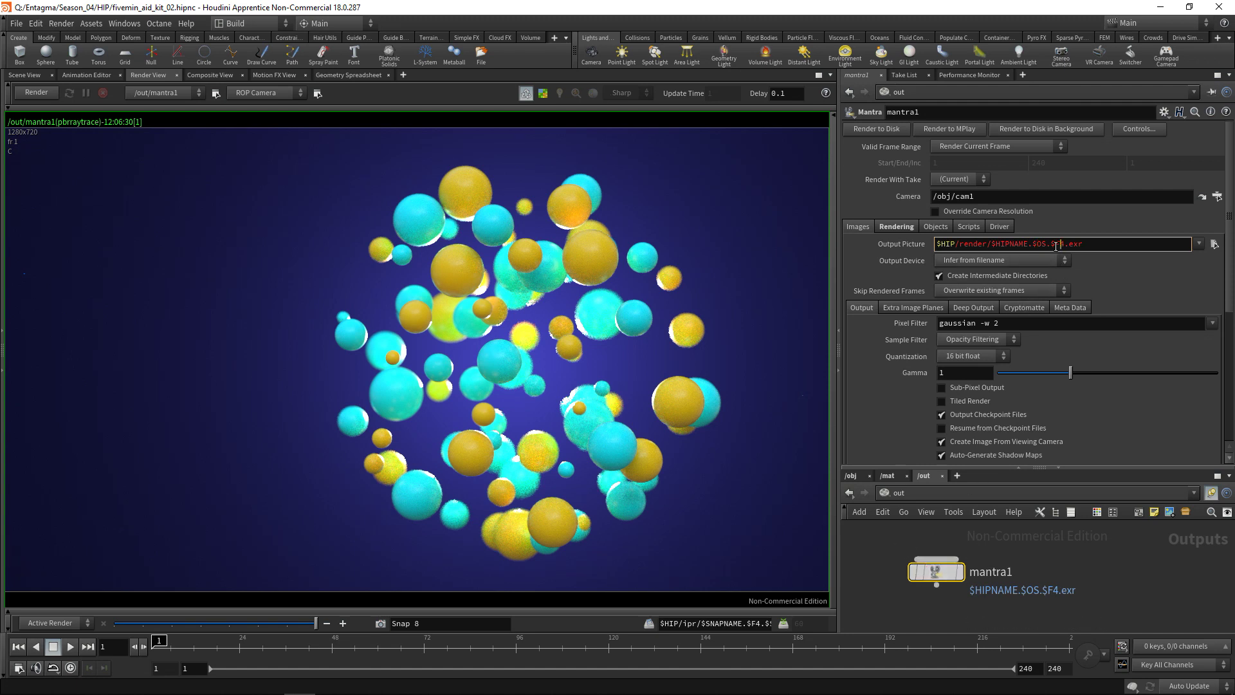
pyautogui.press('Return')
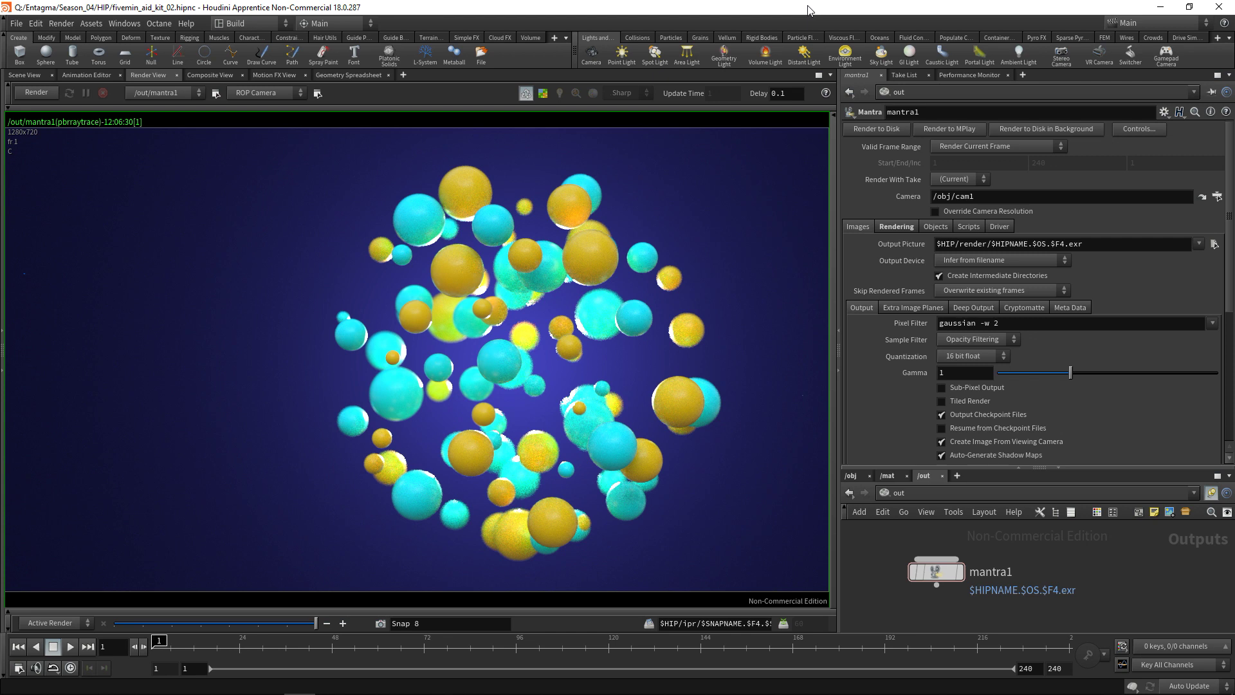
# Step: Bring up Task Manager to see houdini.exe using 91.3% CPU and about 2.3 GB of memory
pyautogui.hotkey('ctrl', 'shift', 'Escape')
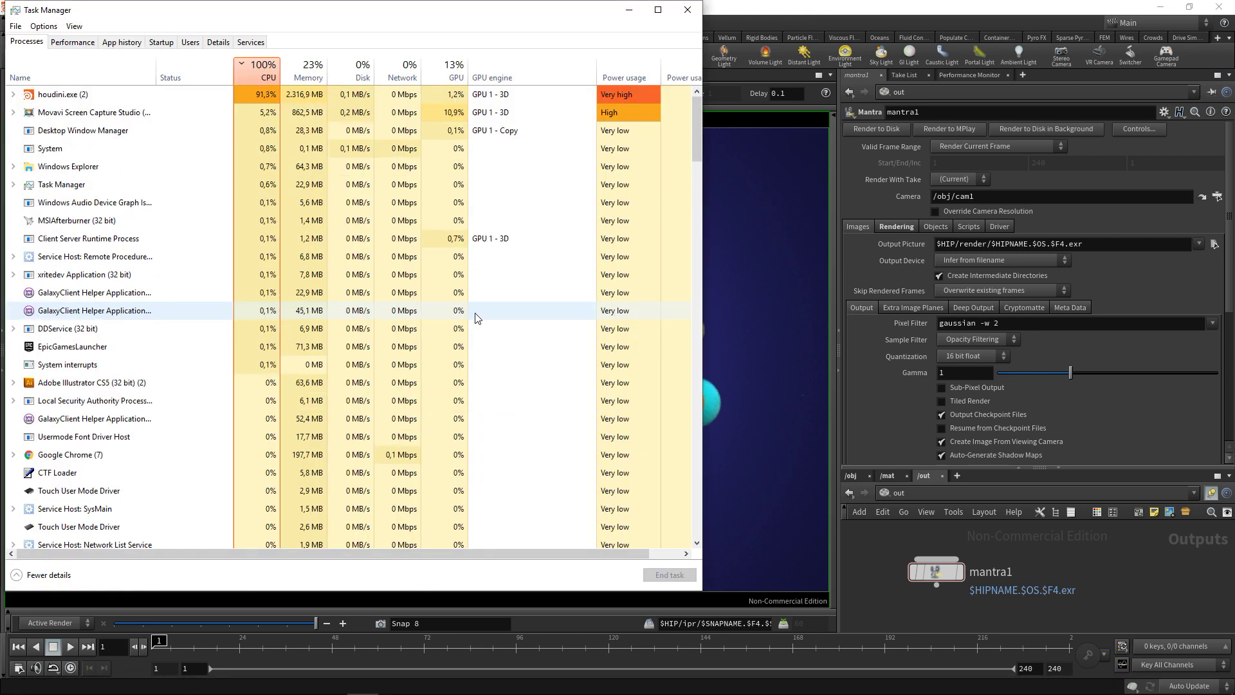